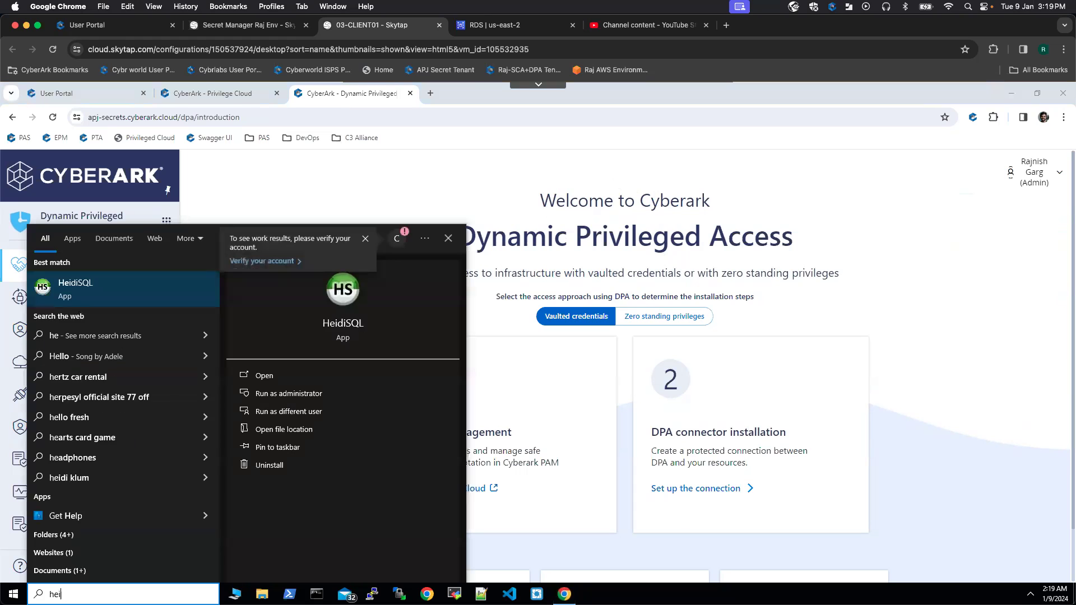
Launch HeidiSQL and create a new session in its session manager, keeping the default session name.
left_click(139, 294)
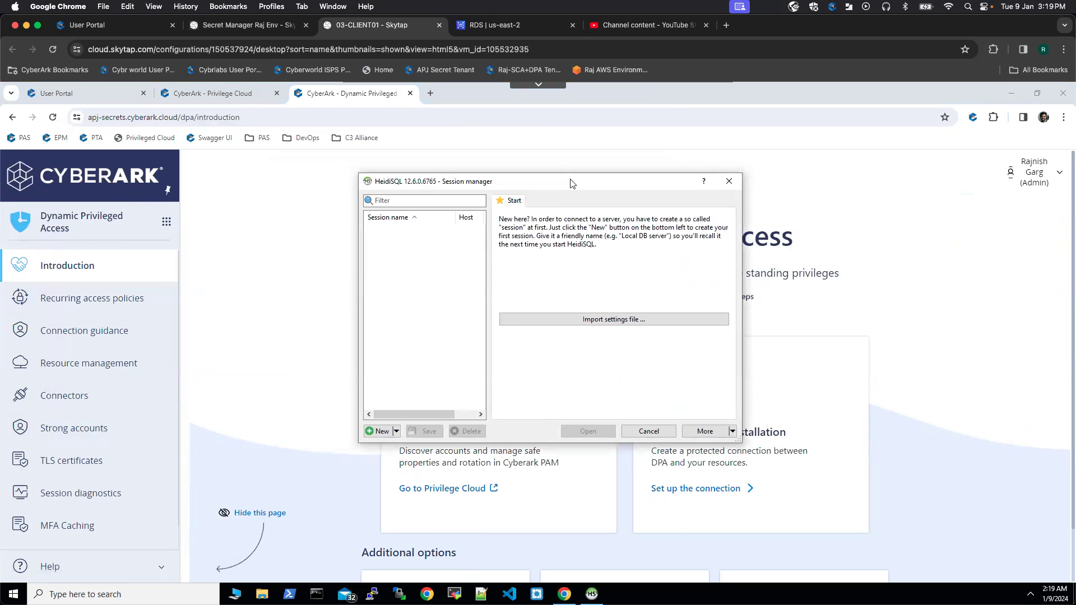
left_click(537, 398)
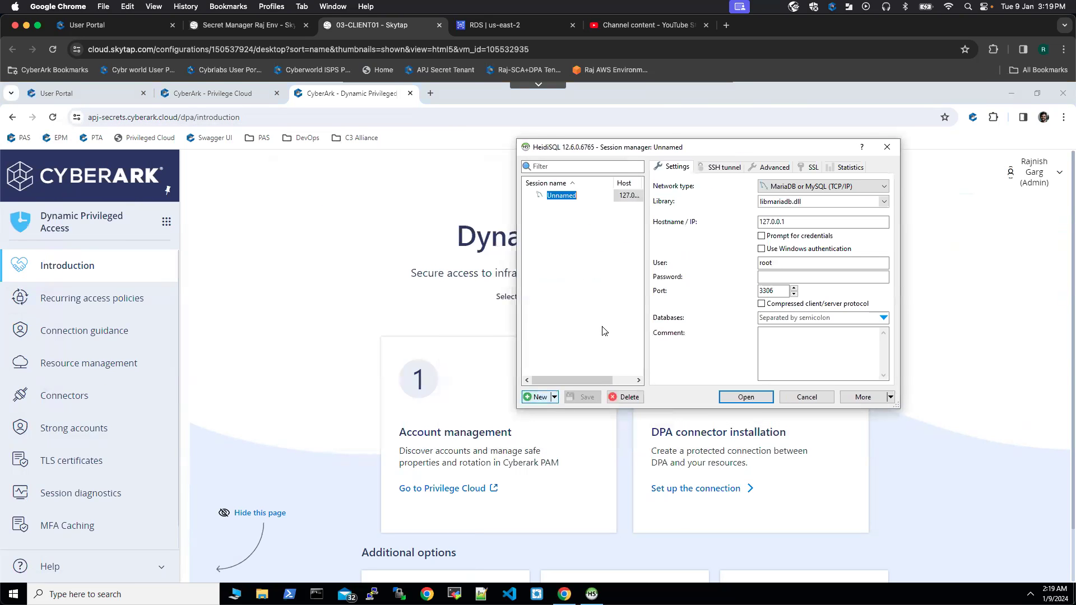
right_click(558, 195)
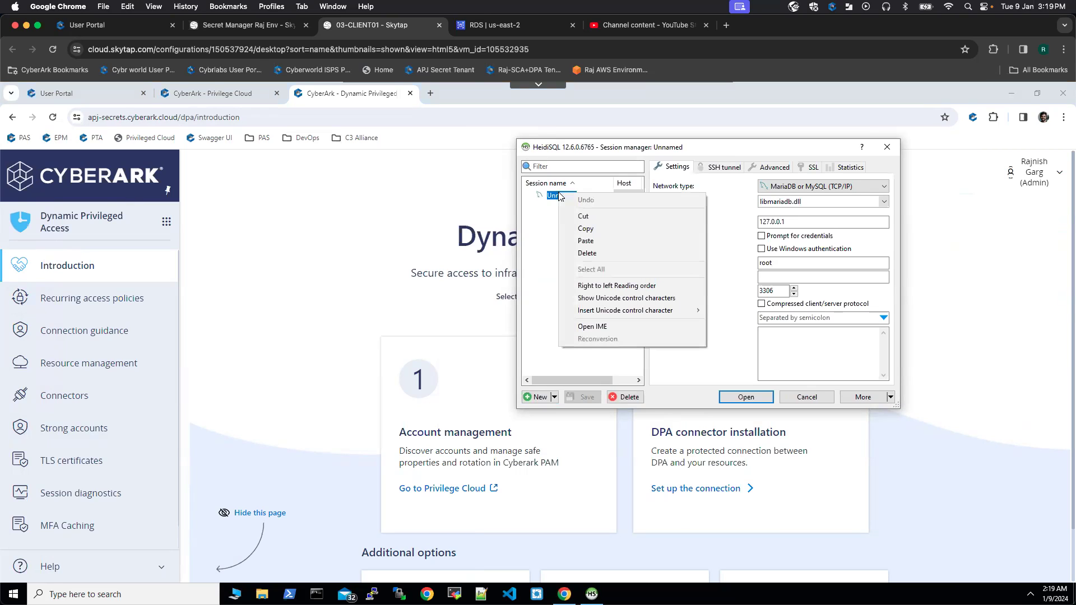
key("Escape")
key("Escape")
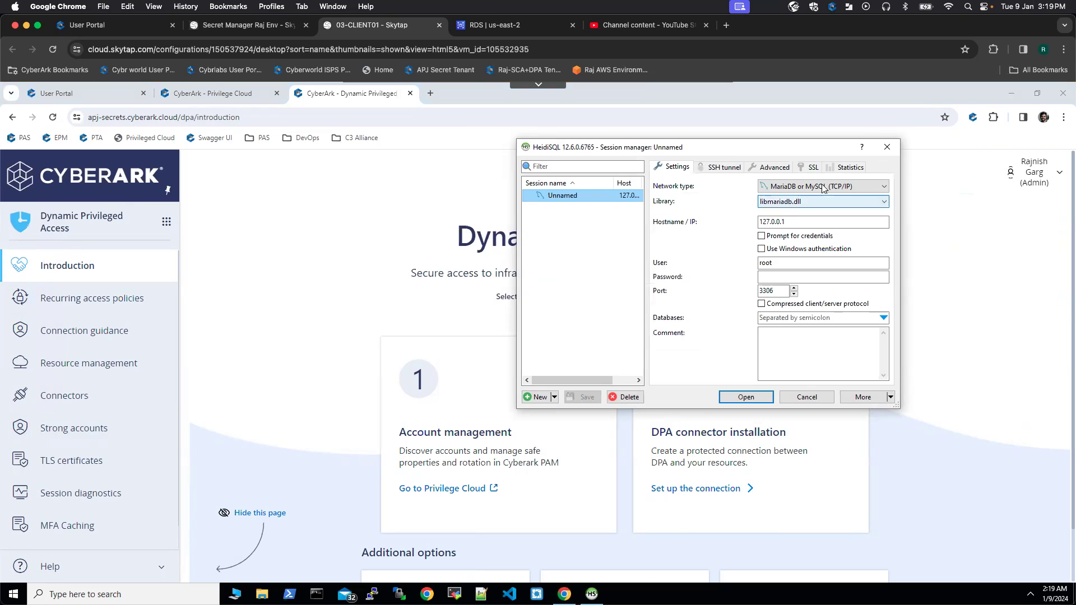
Set the session's network type to PostgreSQL (TCP/IP) and clear its hostname.
left_click(884, 188)
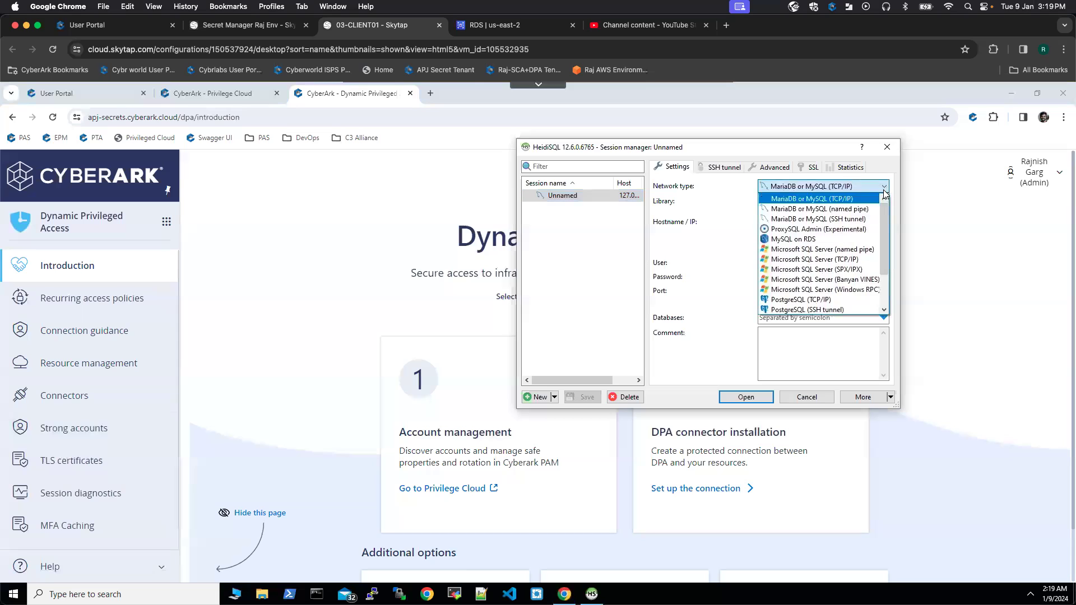
left_click(823, 303)
left_click(789, 221)
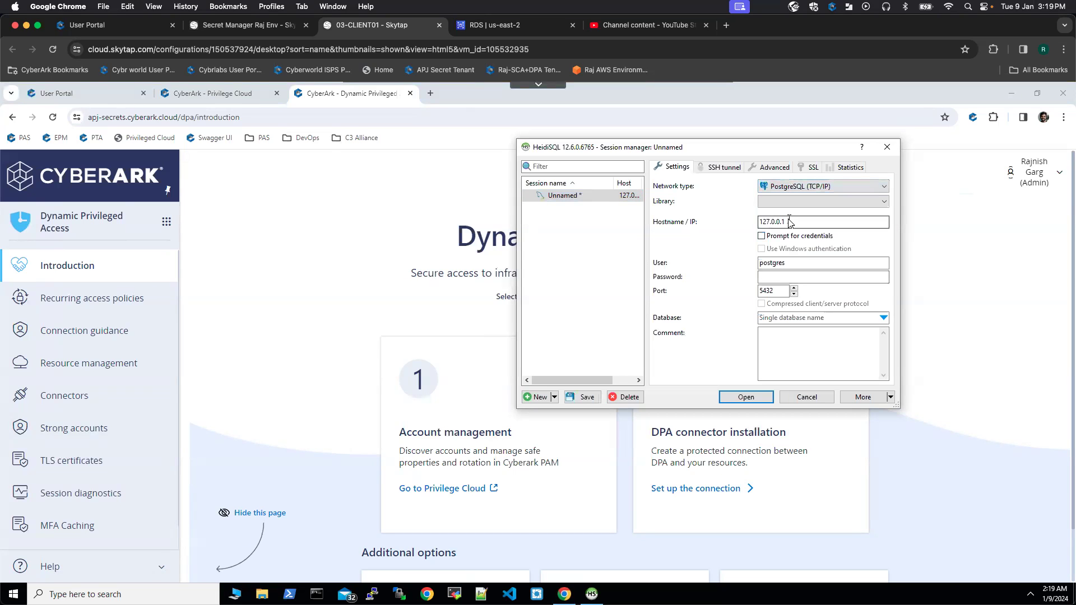
double_click(761, 223)
key("BackSpace")
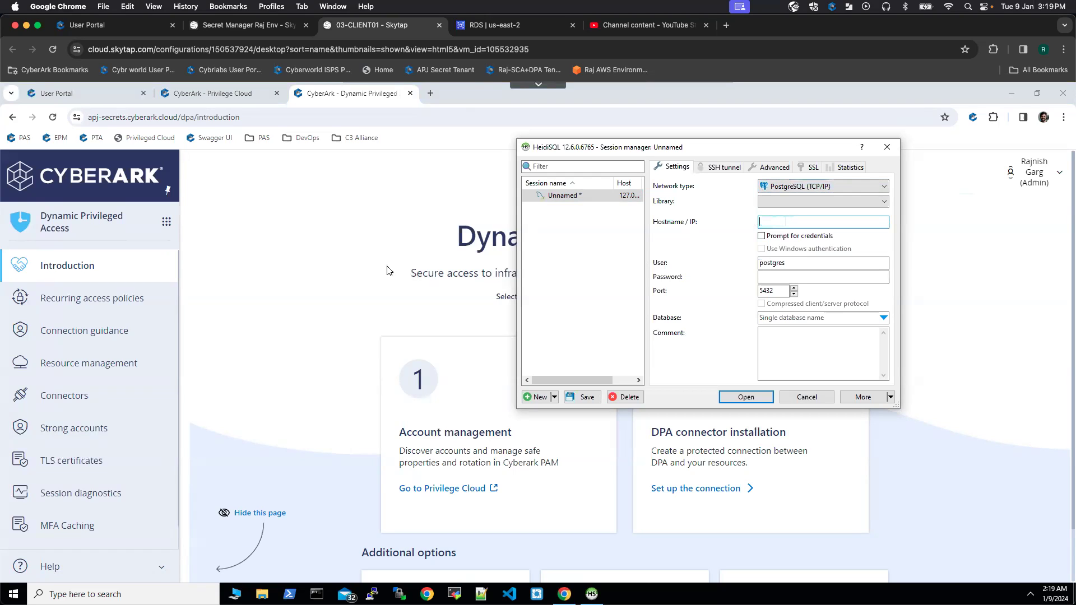
In the CyberArk browser page, open the database connection guidance for PostgreSQL and copy the hostname.
left_click(333, 256)
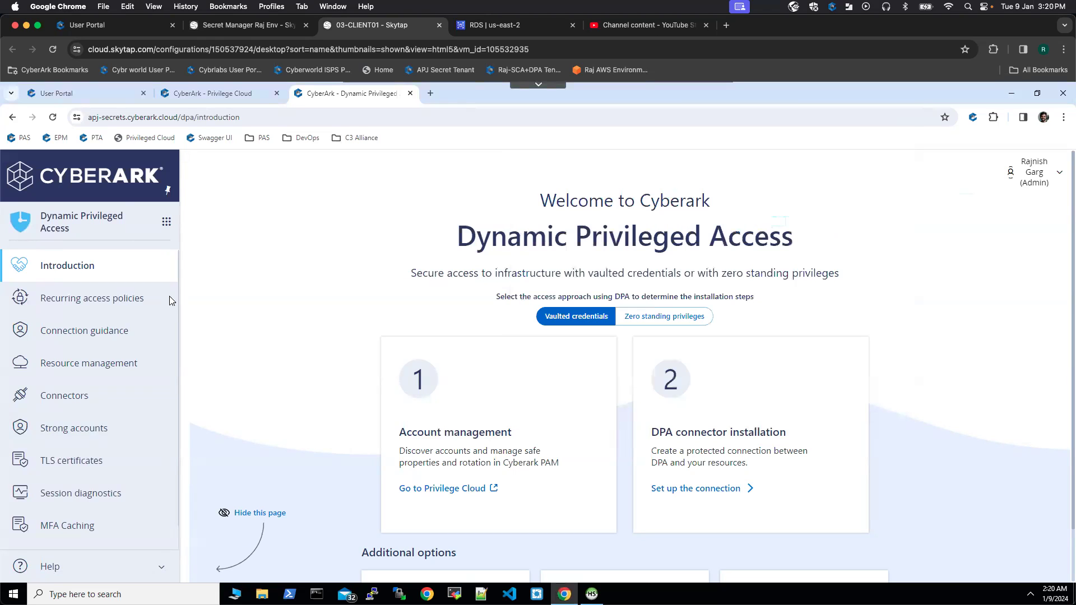
left_click(78, 333)
left_click(309, 235)
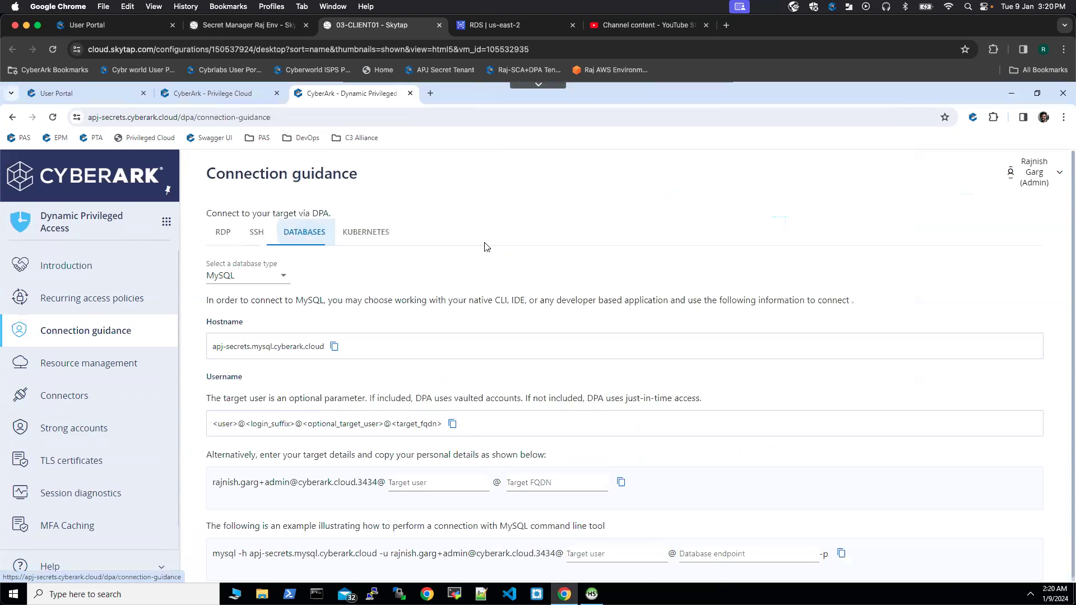
left_click(283, 278)
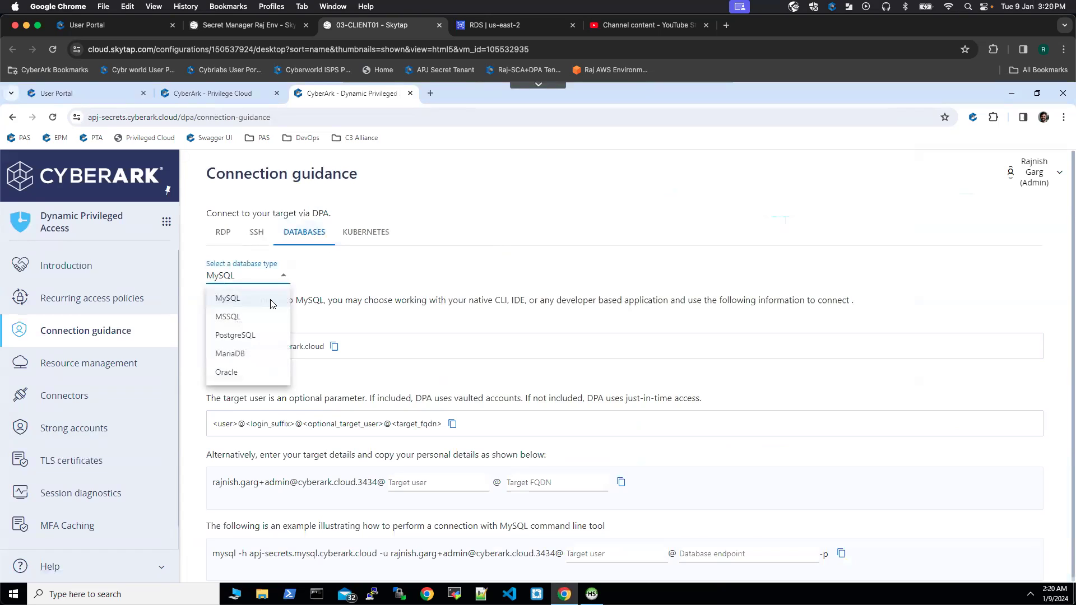
left_click(247, 335)
left_click(343, 347)
In HeidiSQL, paste apj-secrets.postgres.cyberark.cloud as the session's hostname and select libpq-10.dll as the library.
left_click(592, 594)
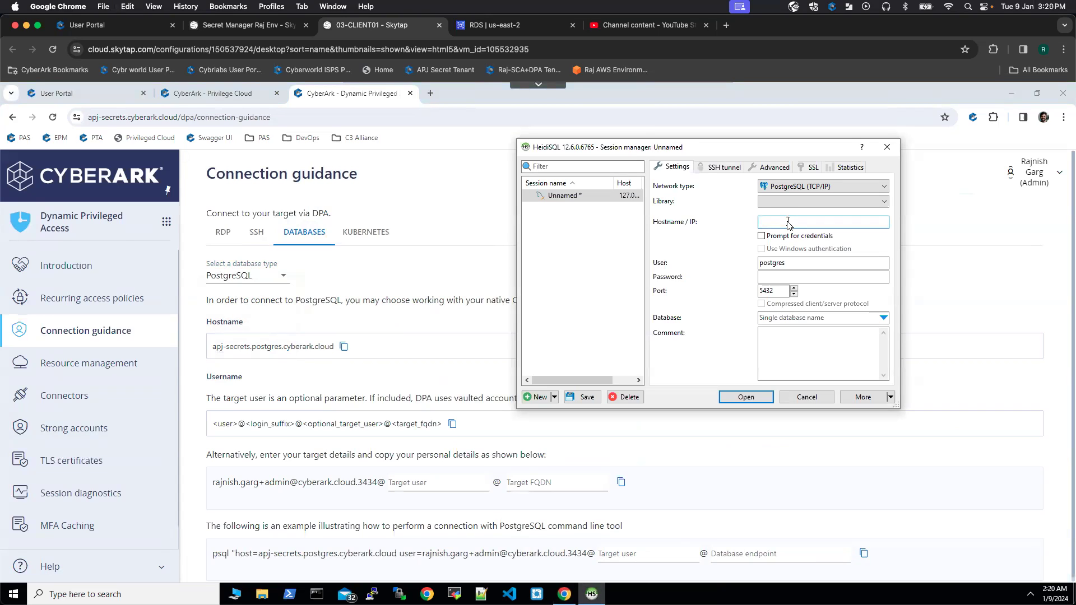
key("ctrl+v")
left_click(846, 203)
left_click(846, 214)
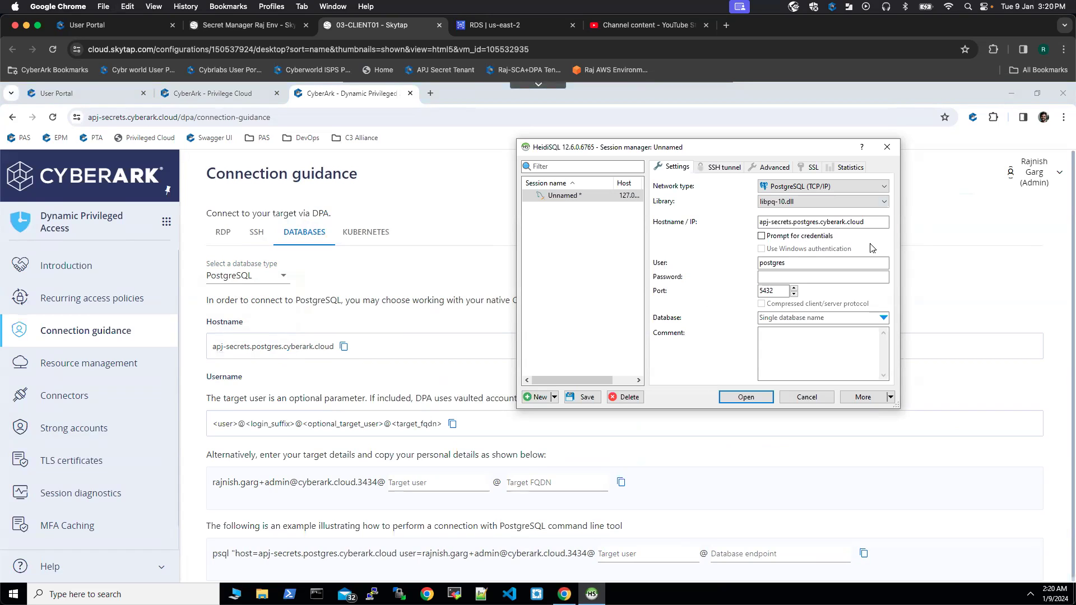
left_click(763, 237)
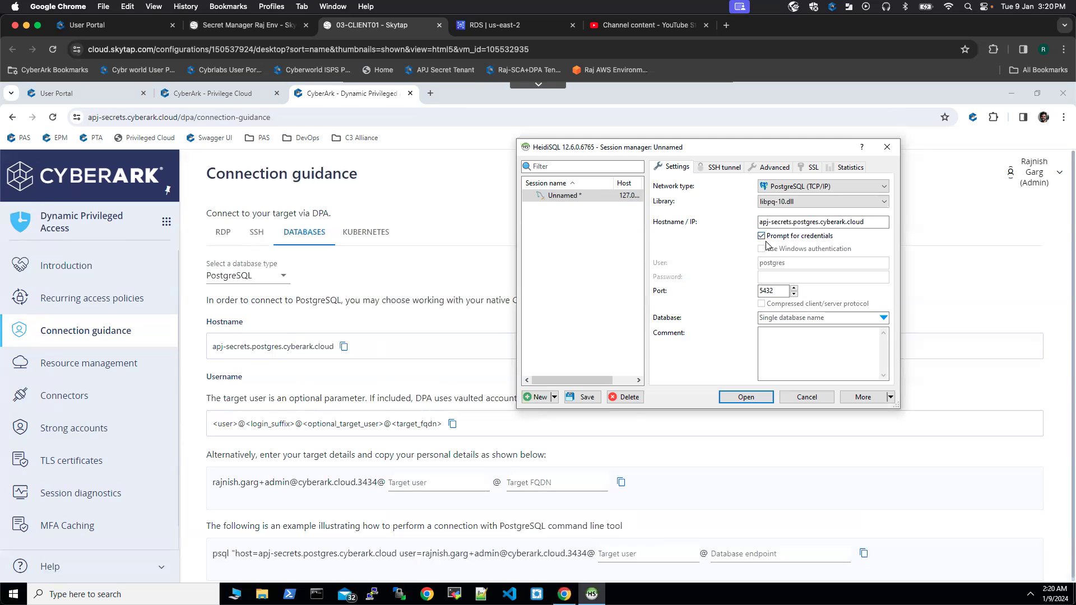
left_click(763, 236)
key("Tab")
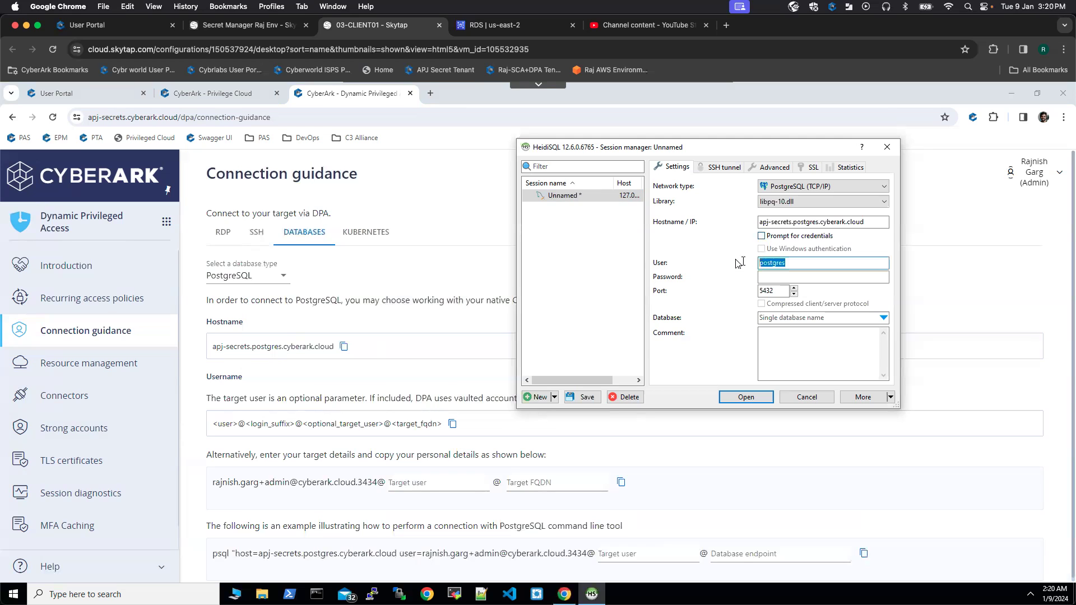
In the CyberArk guidance, enter target user postgres and FQDN database-1.cmzsir2bps7o.us-east-2.rds.amazonaws.com, and copy the resulting username string.
left_click(410, 482)
type("postgres")
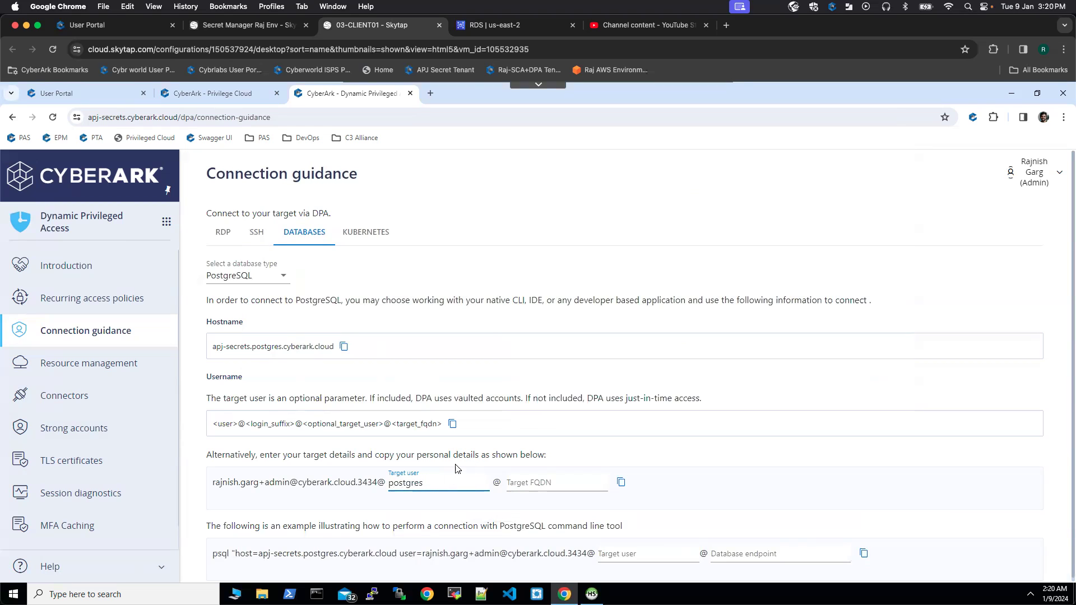
left_click(530, 483)
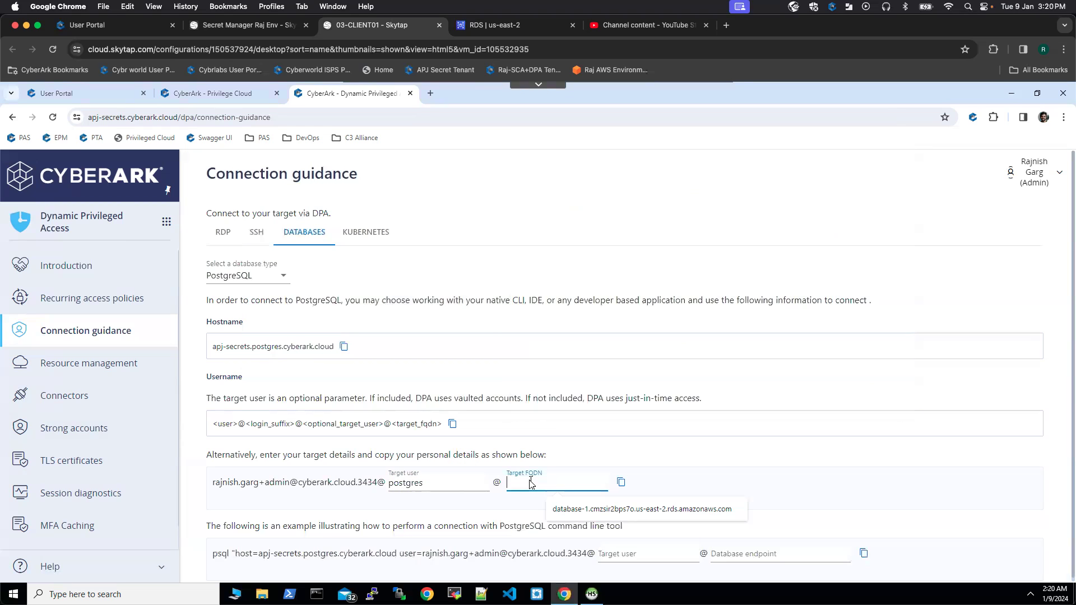
left_click(584, 512)
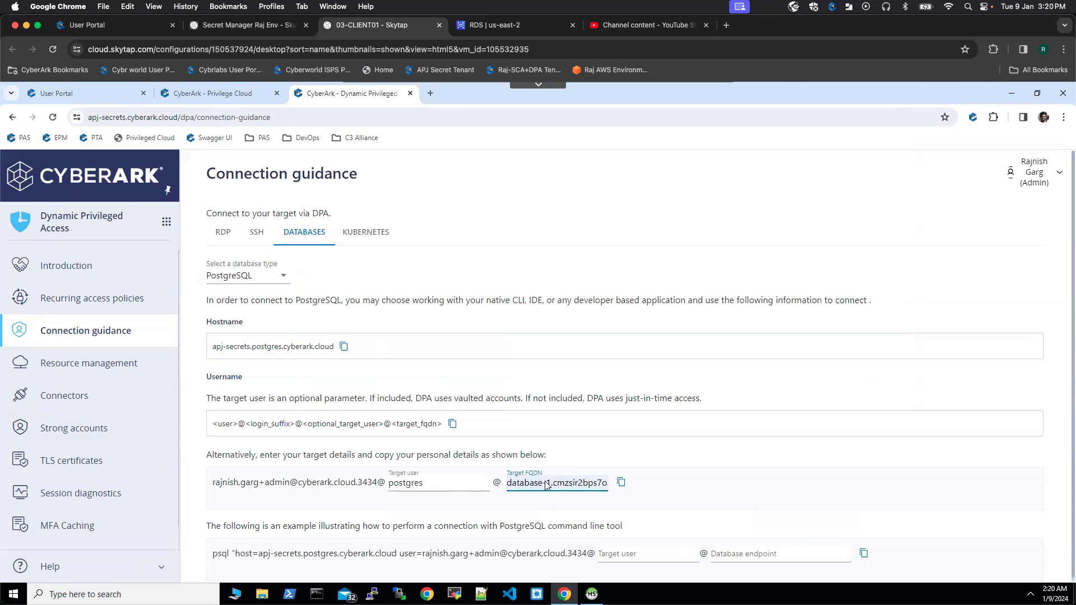
left_click(623, 483)
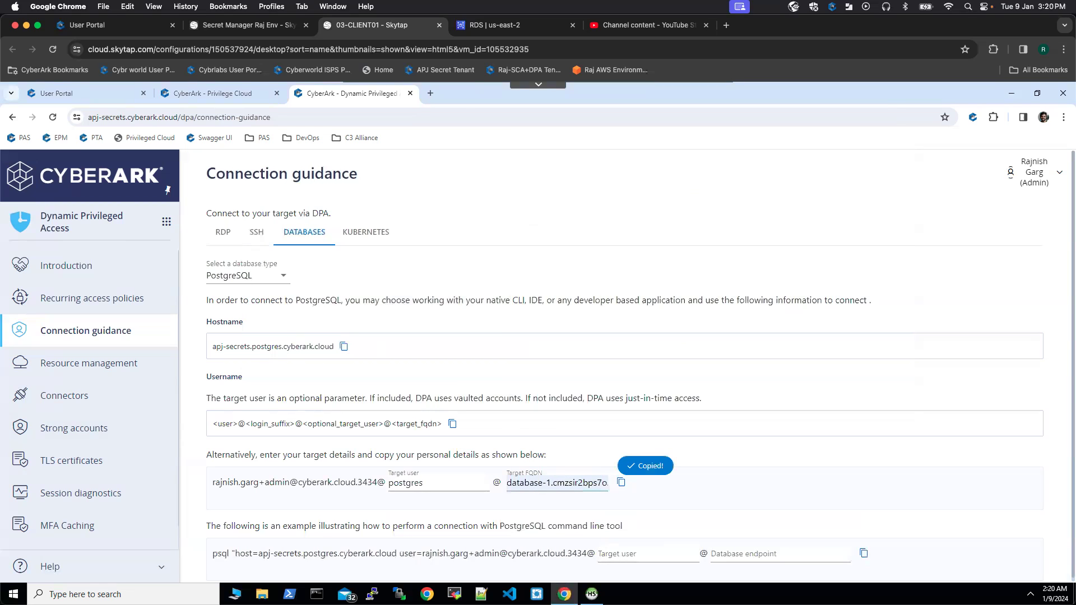
In HeidiSQL, paste the copied username string as the session's user and turn on prompting for credentials.
left_click(592, 594)
left_click(783, 263)
key("ctrl+v")
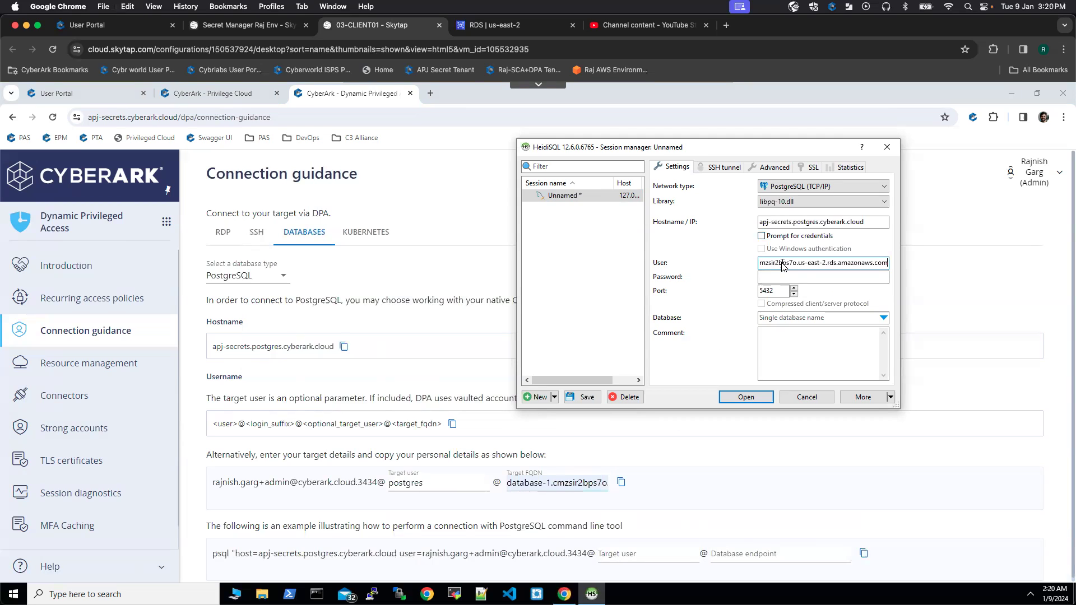
left_click(761, 237)
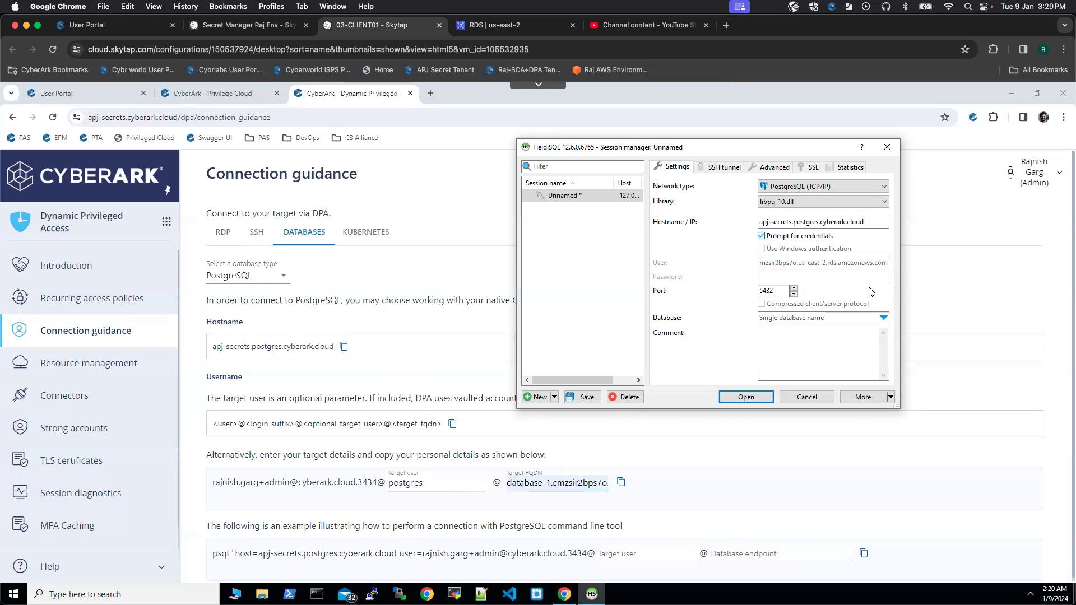
left_click(884, 319)
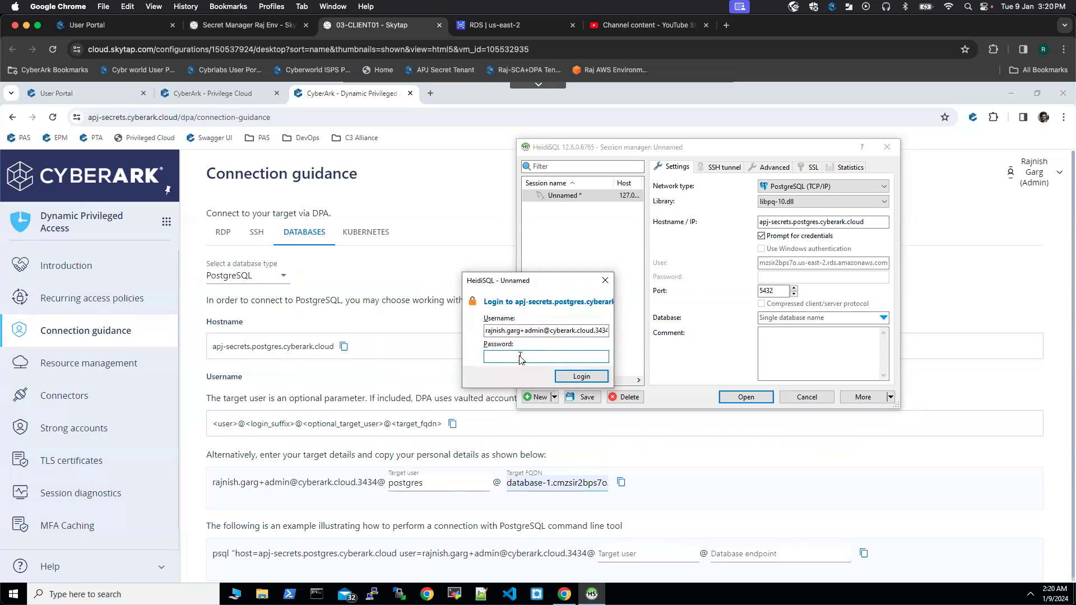
left_click(605, 280)
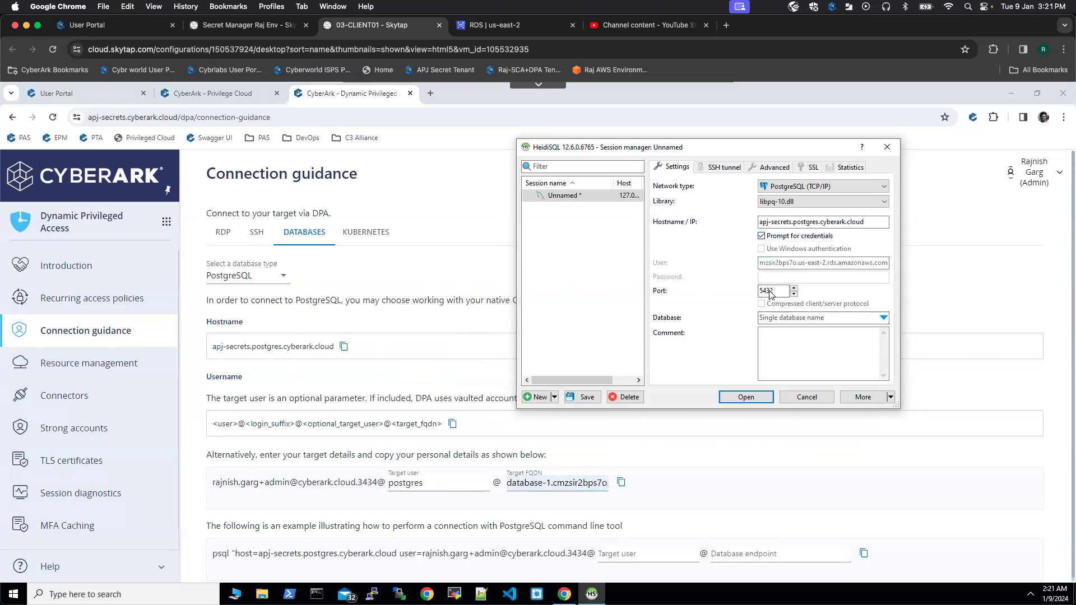
Check the query timeout in the session's advanced settings and return to the main connection settings.
left_click(773, 167)
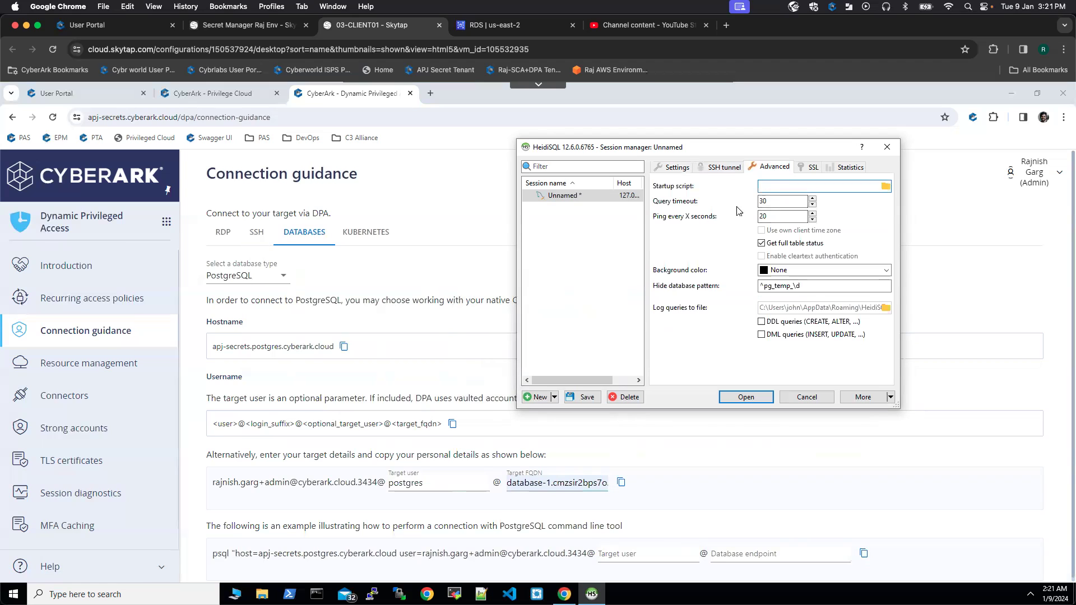
left_click(772, 202)
left_click(674, 167)
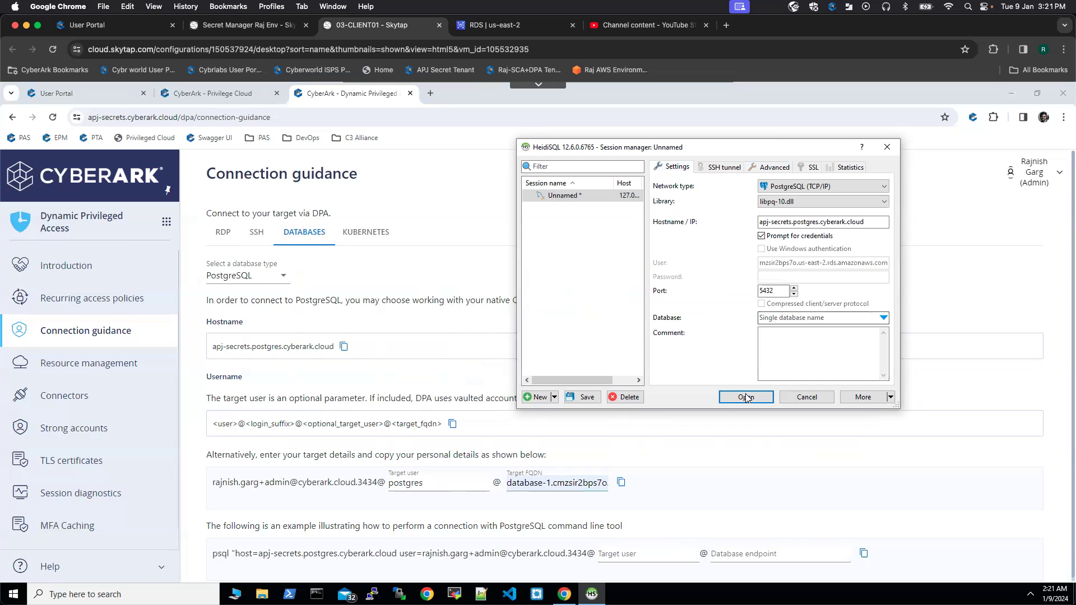
Save the PostgreSQL session, open it, and log in with the account password.
left_click(586, 397)
double_click(584, 198)
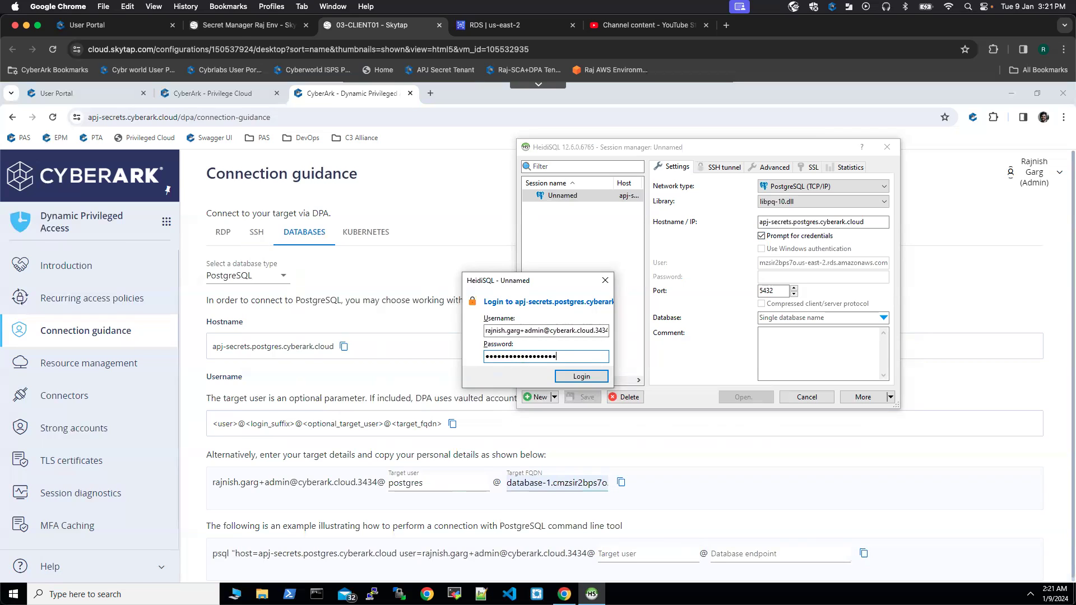
left_click(581, 376)
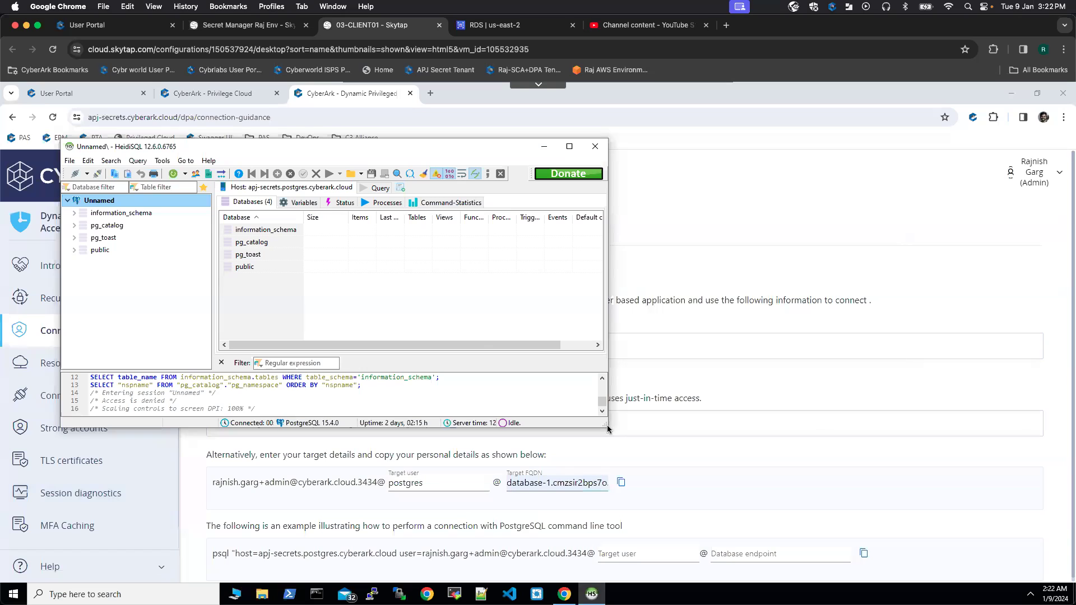
Enlarge the HeidiSQL window, expand the information_schema database, and view its _pg_char_max_length function.
left_click_drag(605, 425, 810, 546)
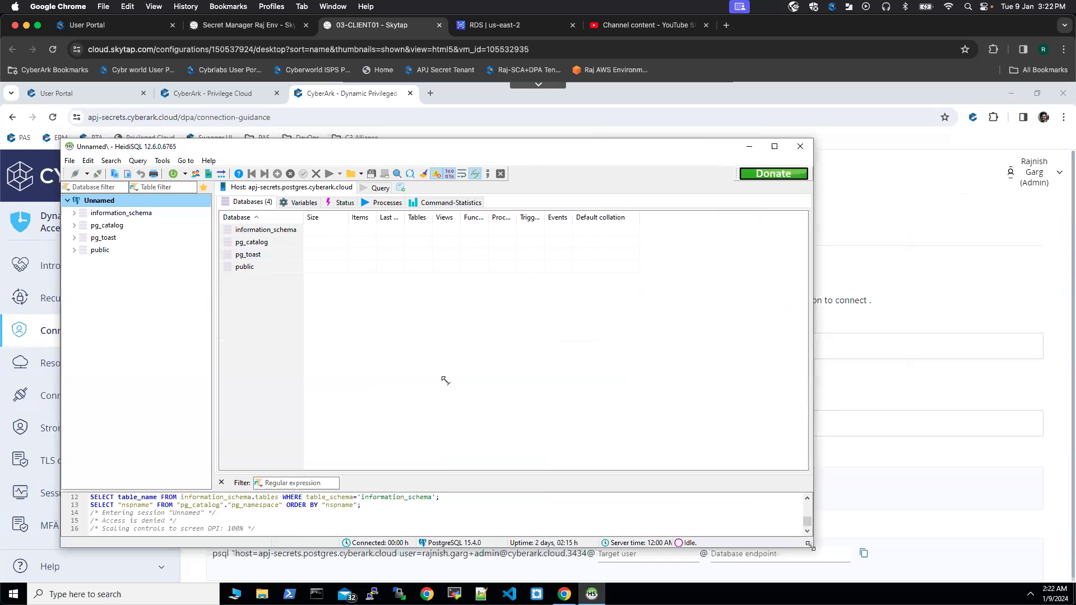
left_click(74, 213)
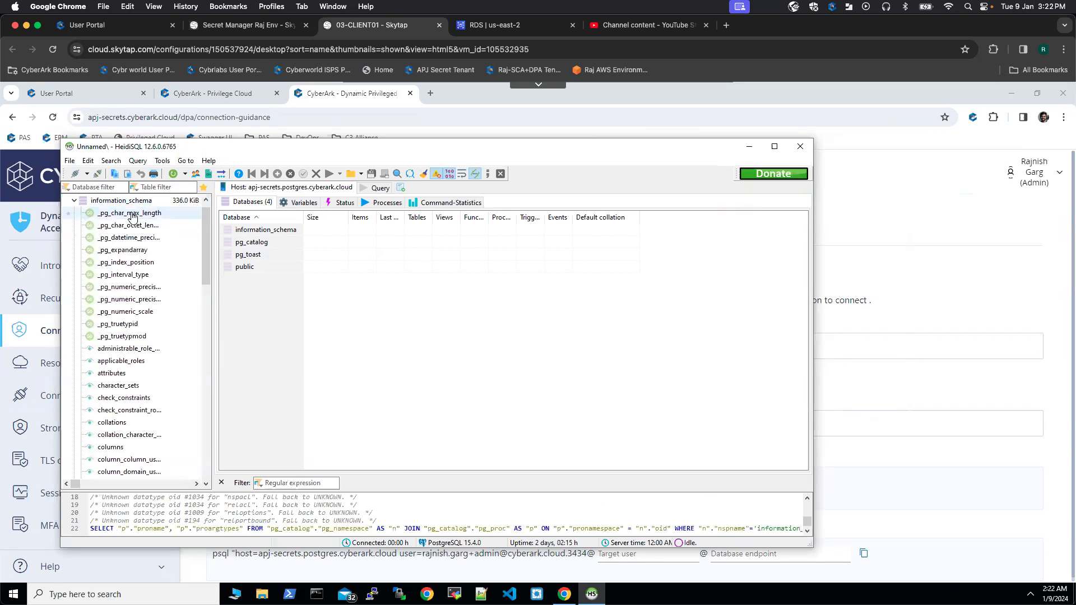
left_click(126, 213)
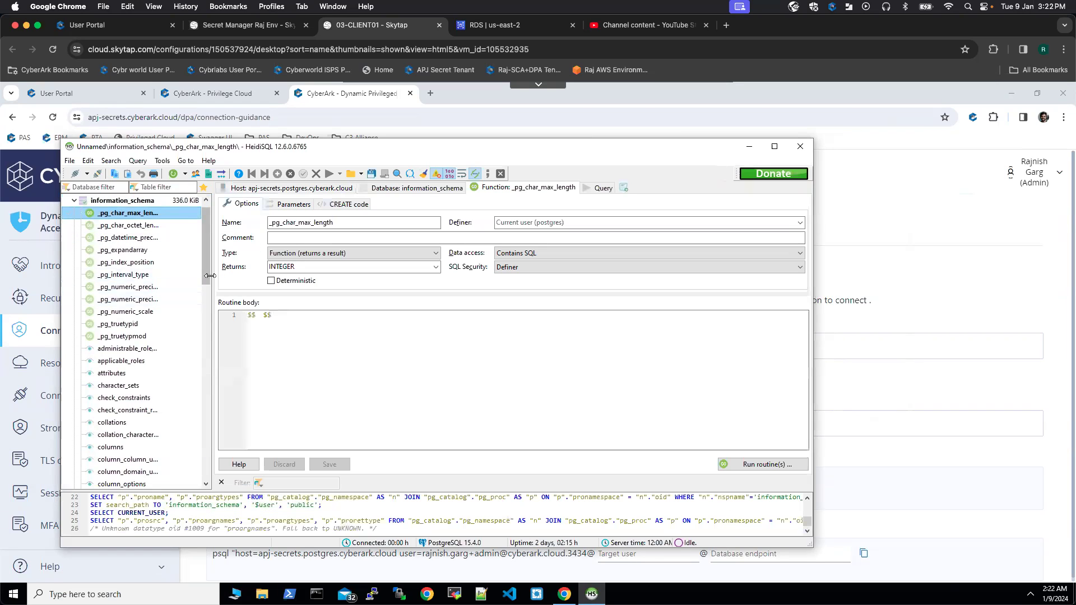
left_click_drag(207, 273, 204, 216)
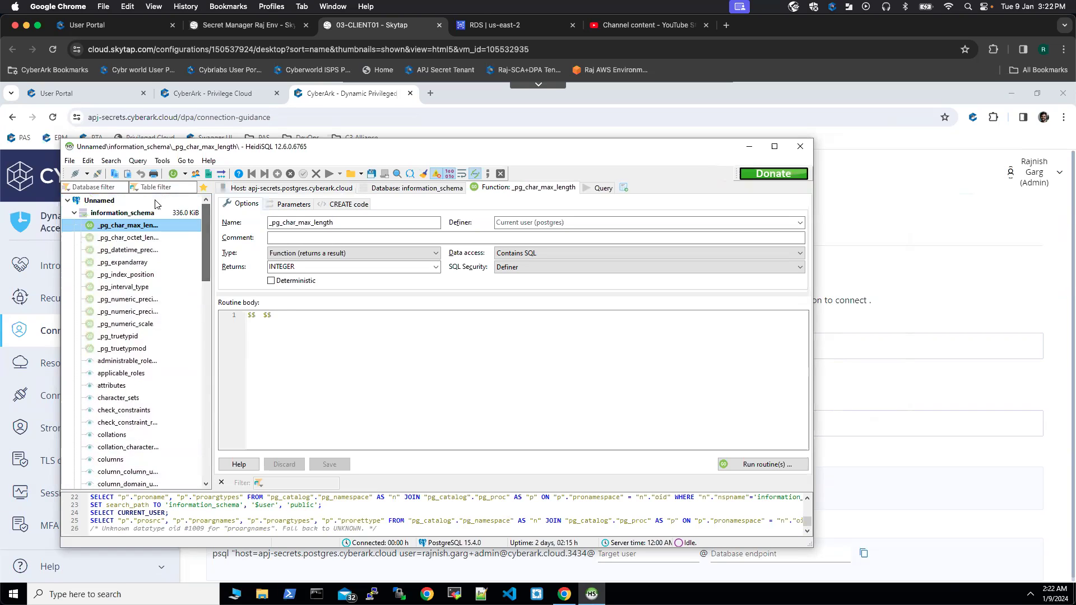
Open a new query tab, write SELECT CURRENT_USER; and run the query.
left_click(138, 161)
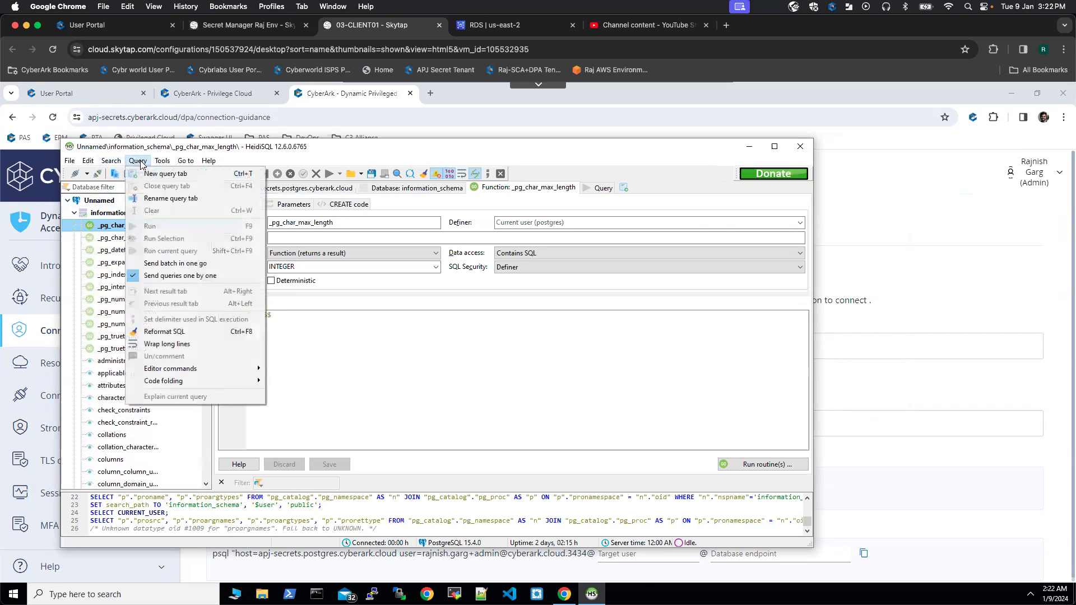
left_click(220, 180)
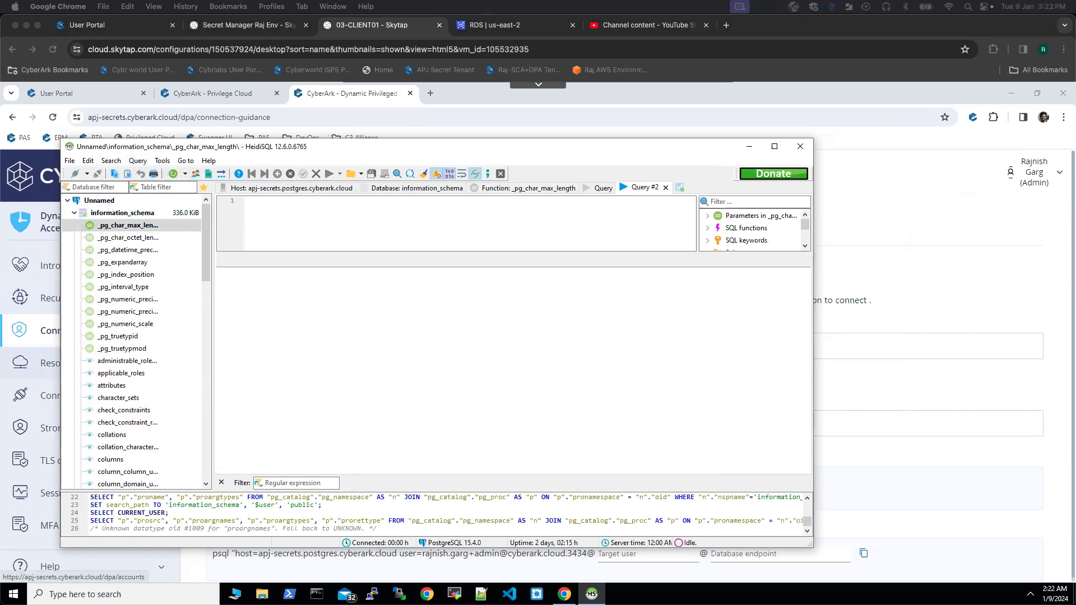
left_click(323, 202)
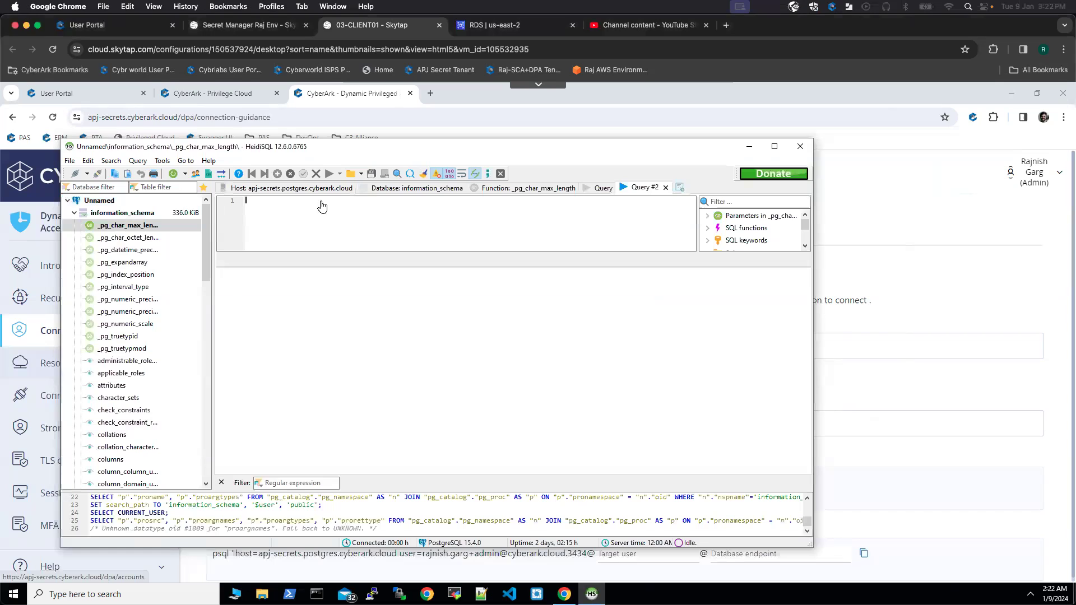
type("sel")
key("BackSpace")
key("BackSpace")
type("s")
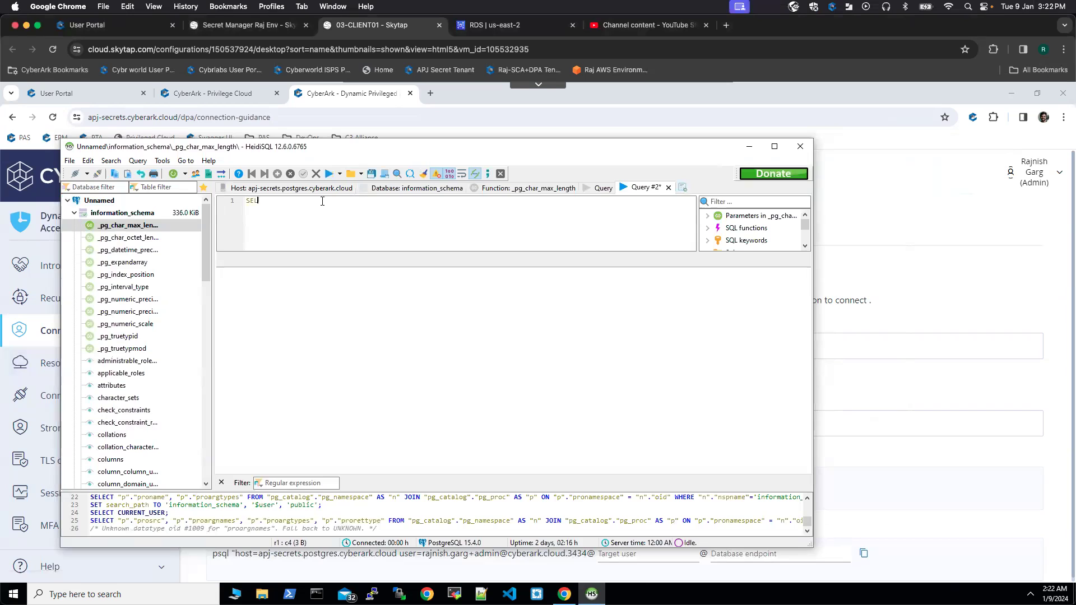
type("ELECT current_user;")
left_click(330, 174)
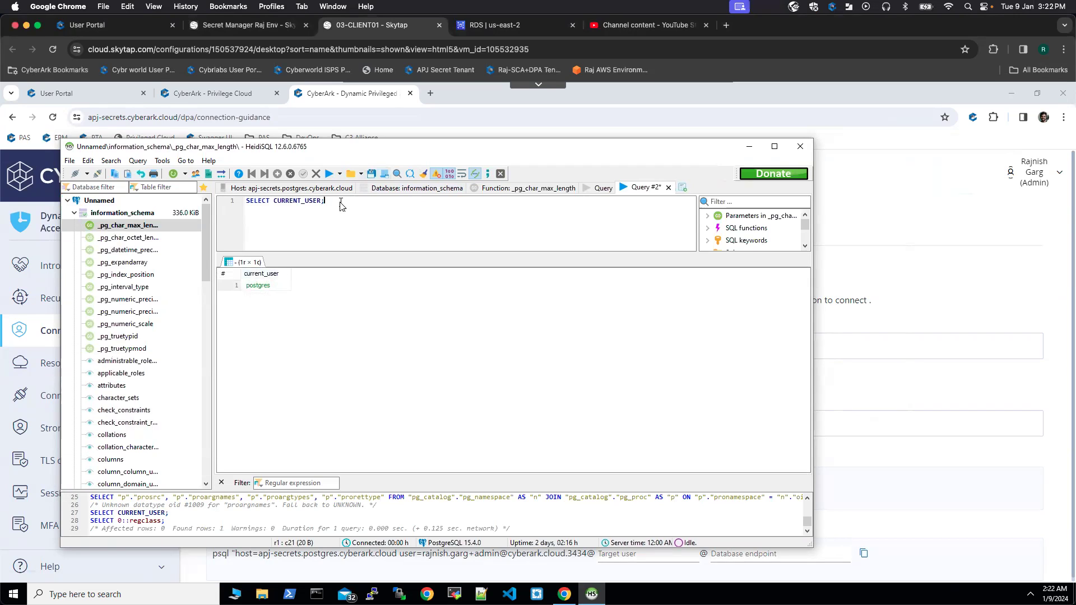
Replace the query text with SELECT COUNT(*) FROM pg_user; and run it.
key("BackSpace")
key("BackSpace")
key("BackSpace")
key("BackSpace")
key("BackSpace")
key("BackSpace")
key("BackSpace")
key("BackSpace")
key("BackSpace")
key("BackSpace")
key("BackSpace")
key("BackSpace")
key("BackSpace")
key("BackSpace")
key("BackSpace")
key("BackSpace")
key("BackSpace")
key("BackSpace")
key("BackSpace")
type("SELECT COUNT(*) FROM")
key("F9")
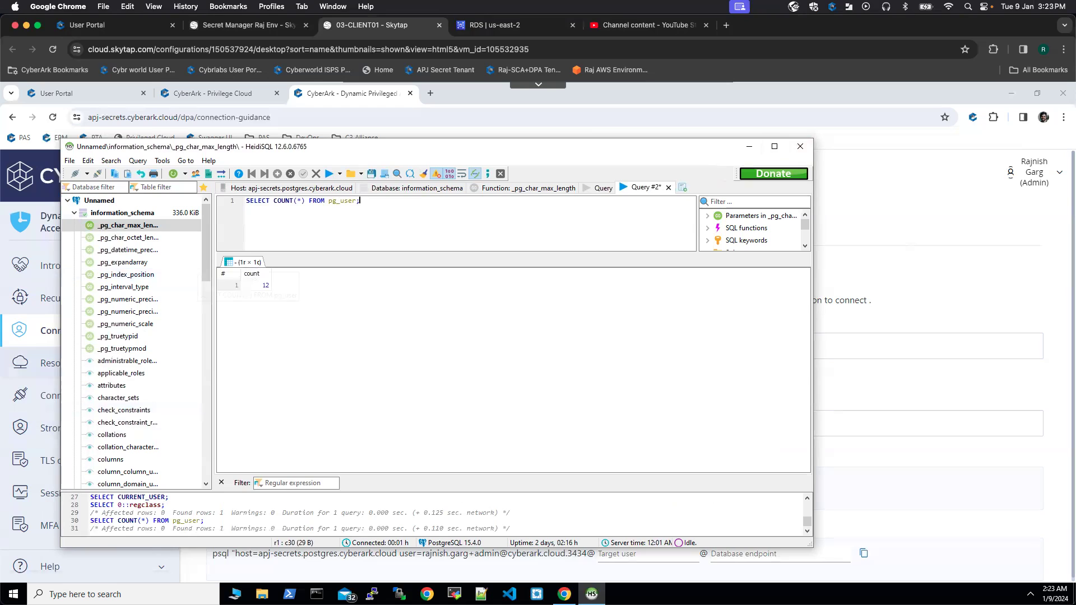
left_click(193, 225)
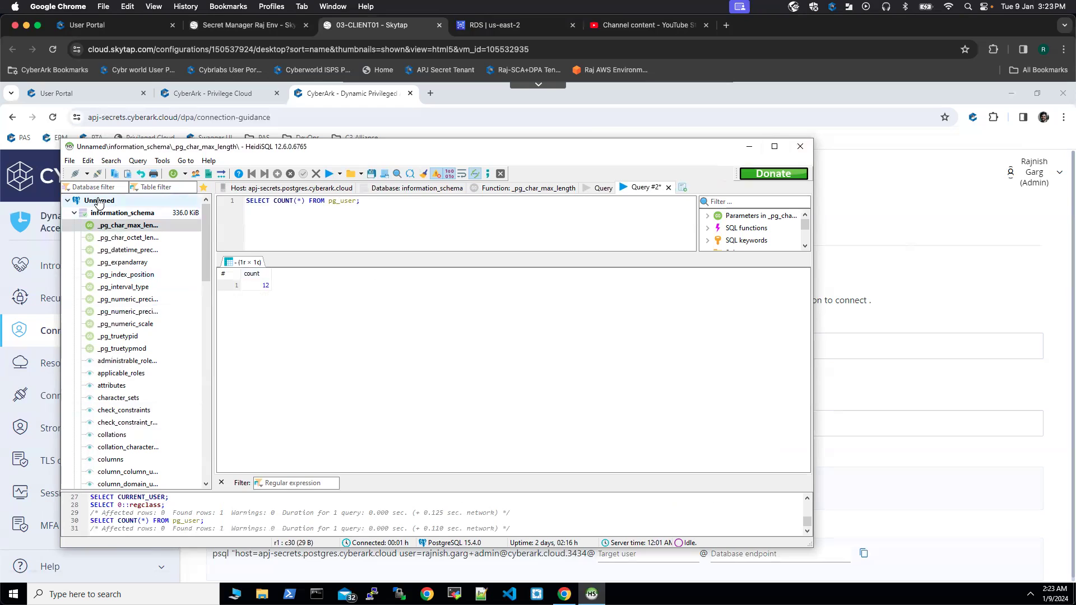
left_click(404, 228)
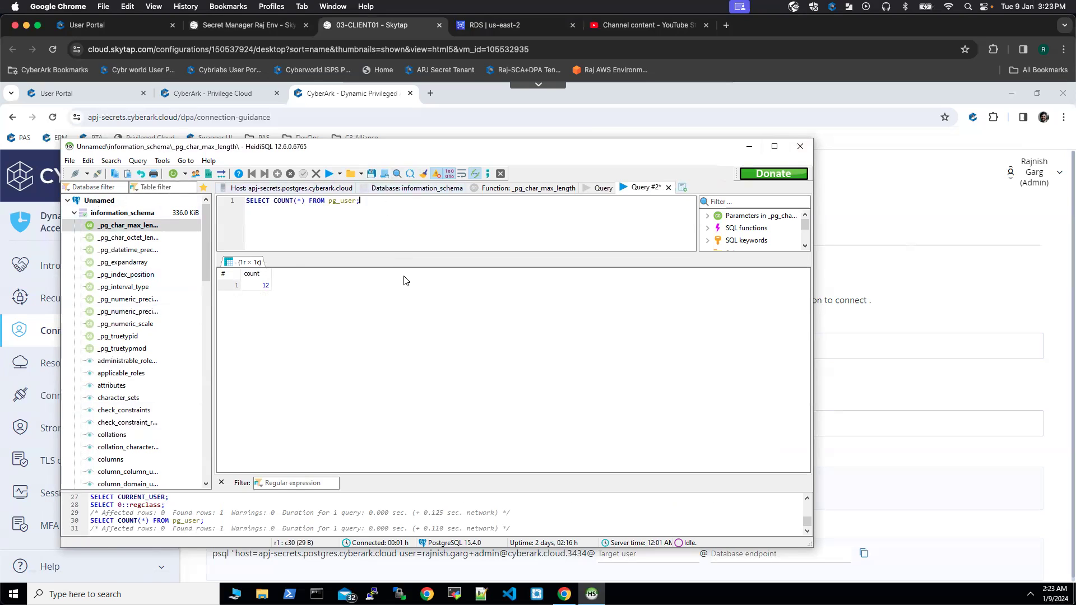
Disconnect the Unnamed PostgreSQL session, dismiss the session manager, and exit without saving the Query #2 content.
left_click(98, 202)
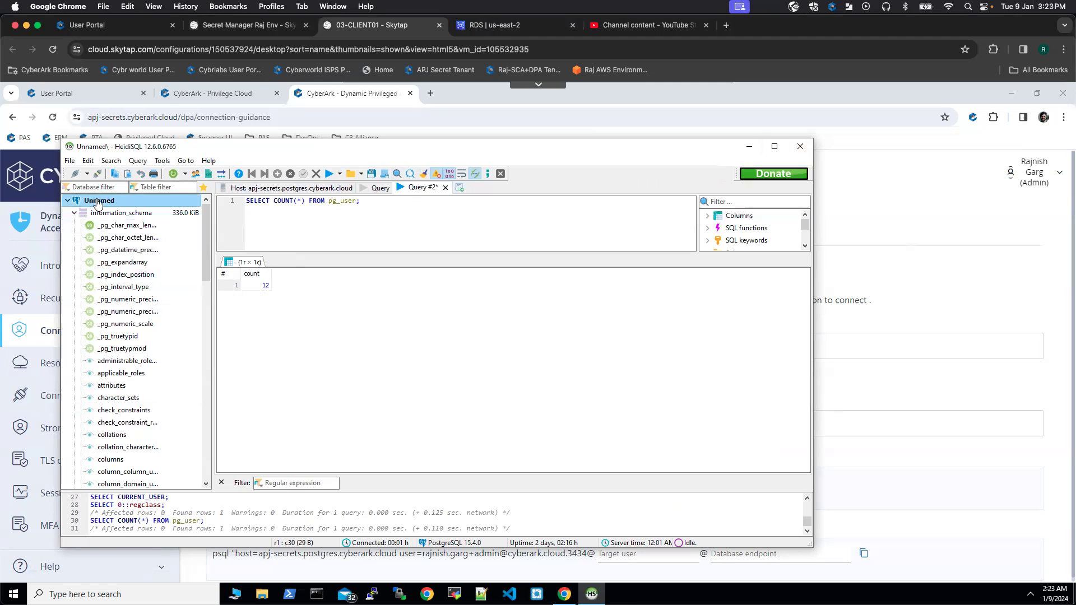
right_click(98, 203)
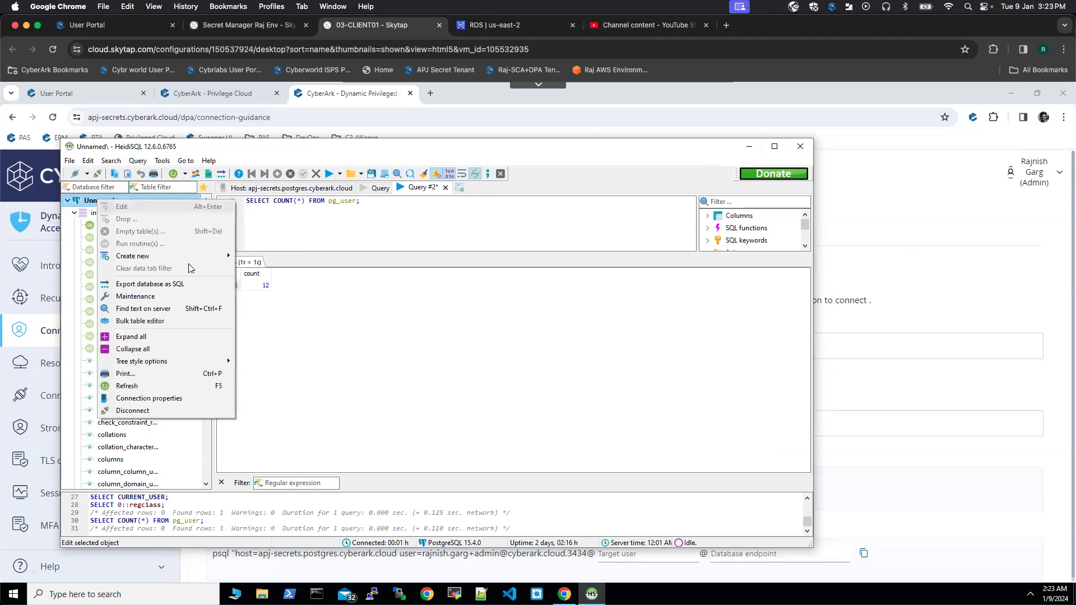
left_click(133, 411)
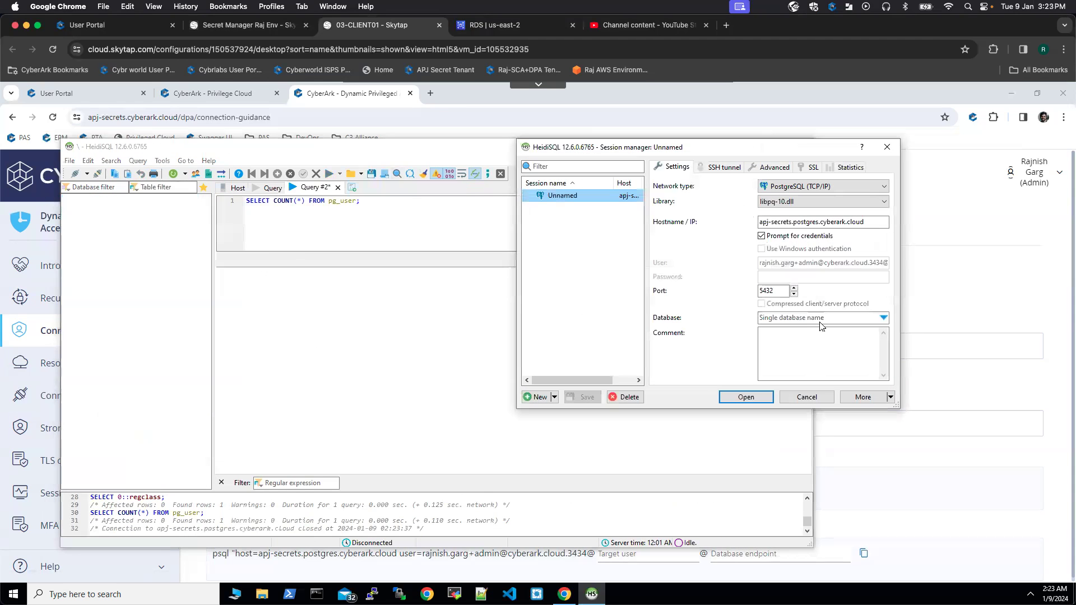
left_click(887, 147)
left_click(605, 354)
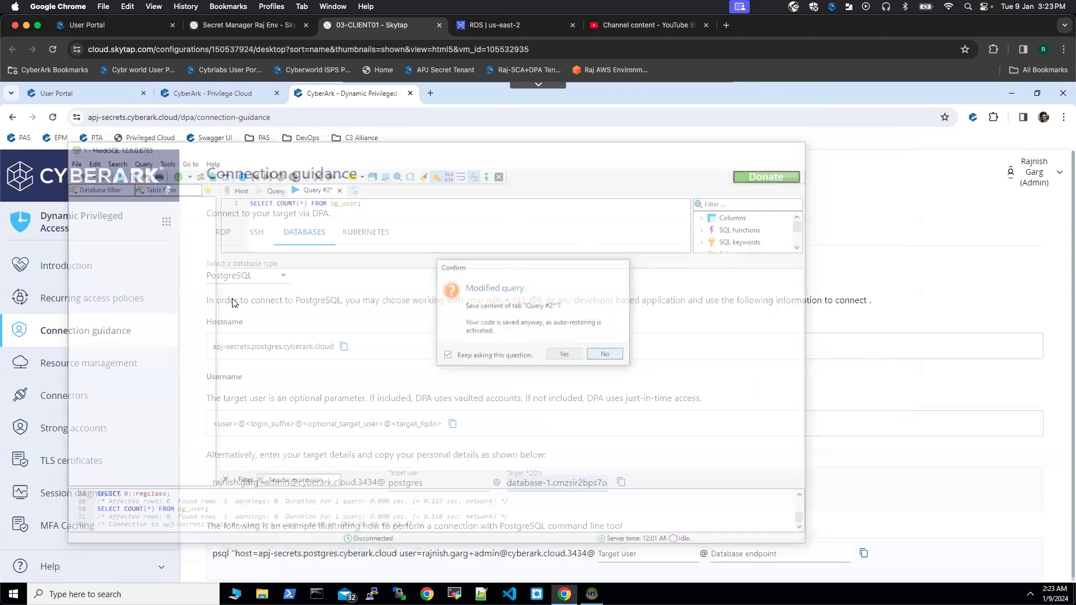
In CyberArk, switch to the Audit service, open its session monitoring list, and widen the Target column.
left_click(166, 222)
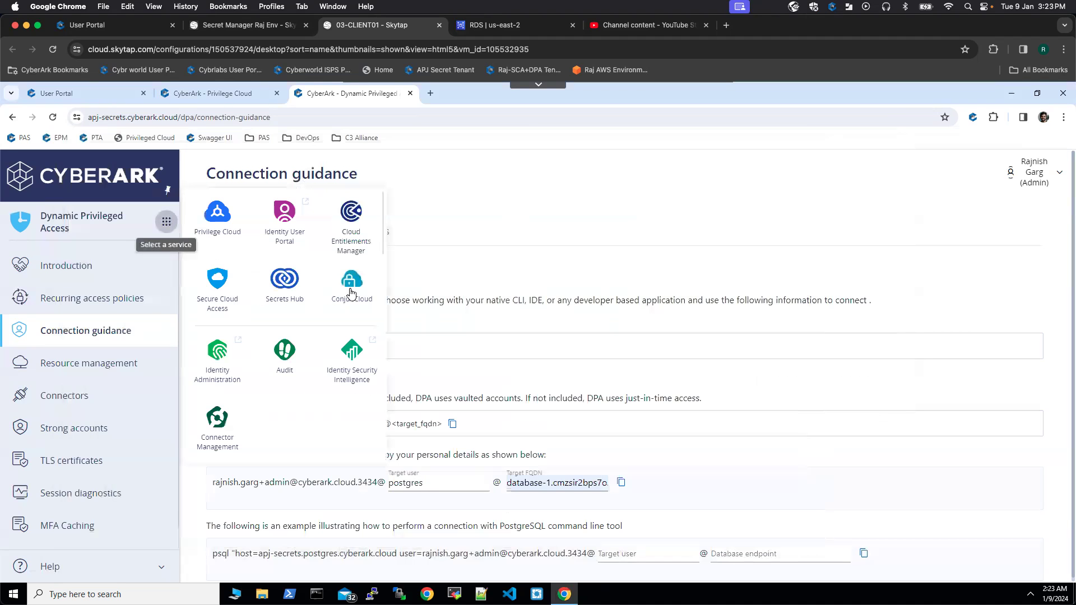
left_click(284, 357)
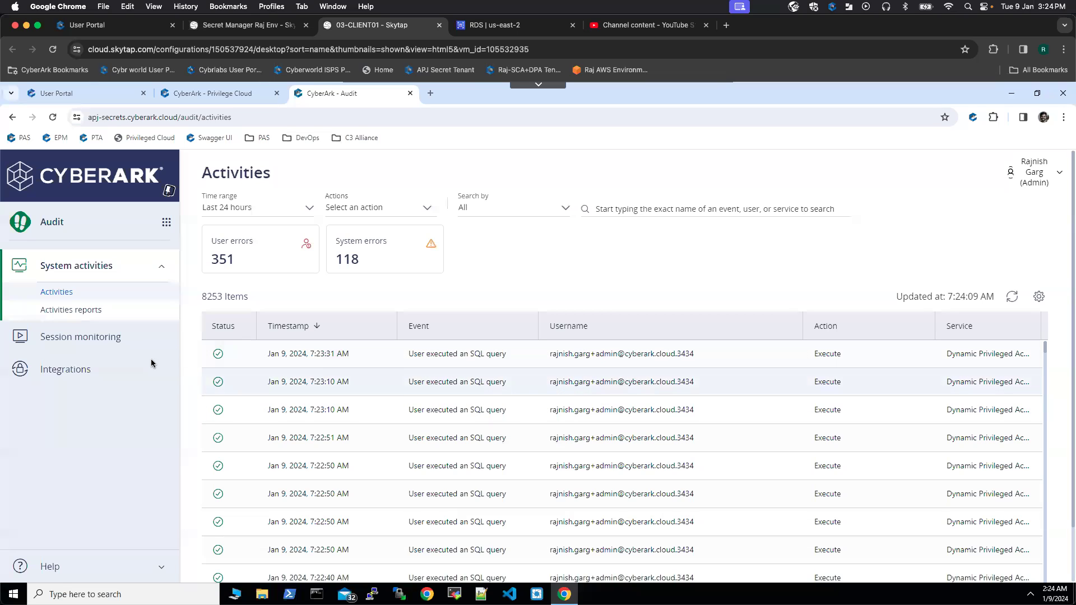
left_click(65, 338)
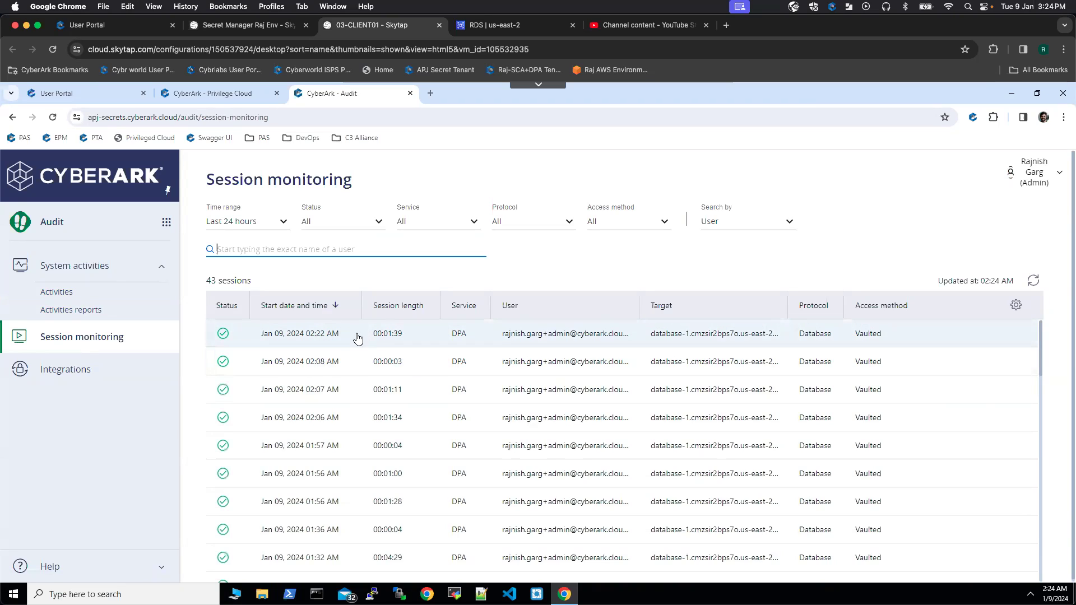
left_click_drag(788, 301, 815, 301)
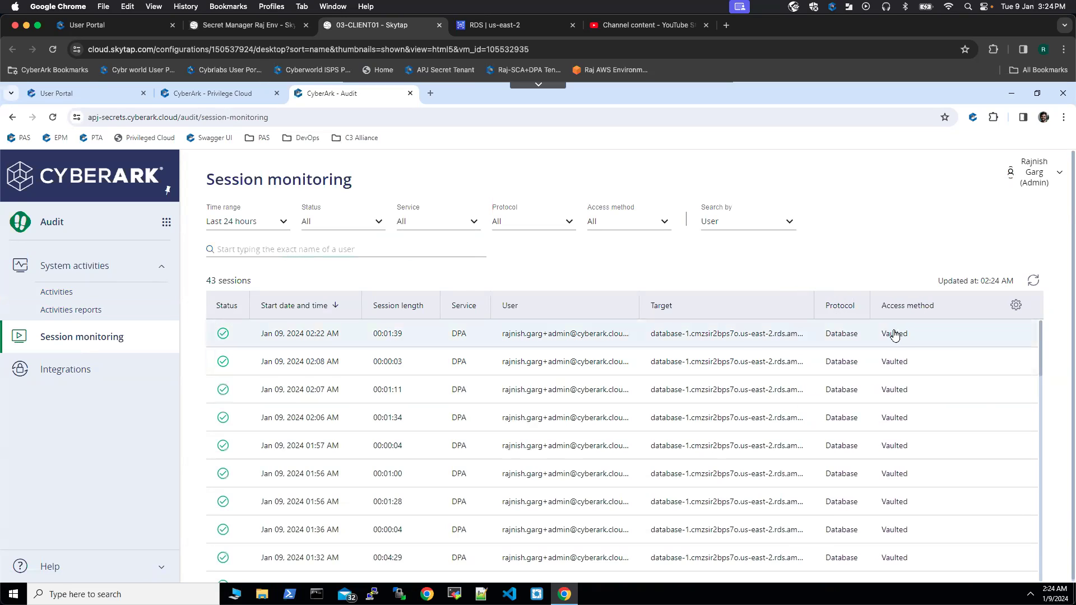
Open the database session started Jan 09, 2024 02:22 AM and examine its details, including target, access method, and target user.
left_click(335, 336)
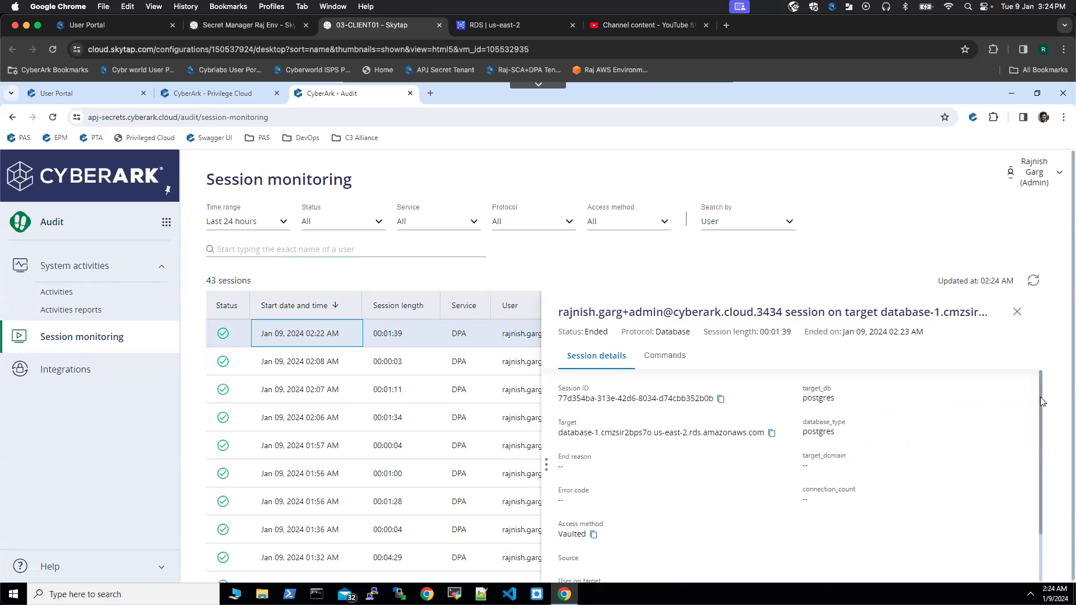
left_click_drag(1042, 404, 1045, 465)
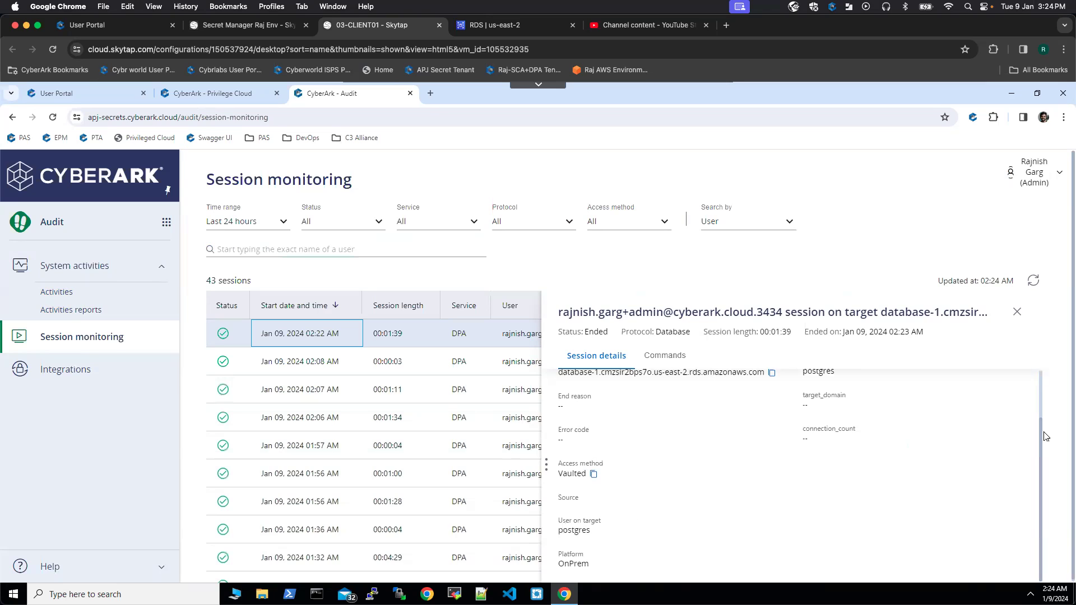
scroll(751, 393, "up", 2)
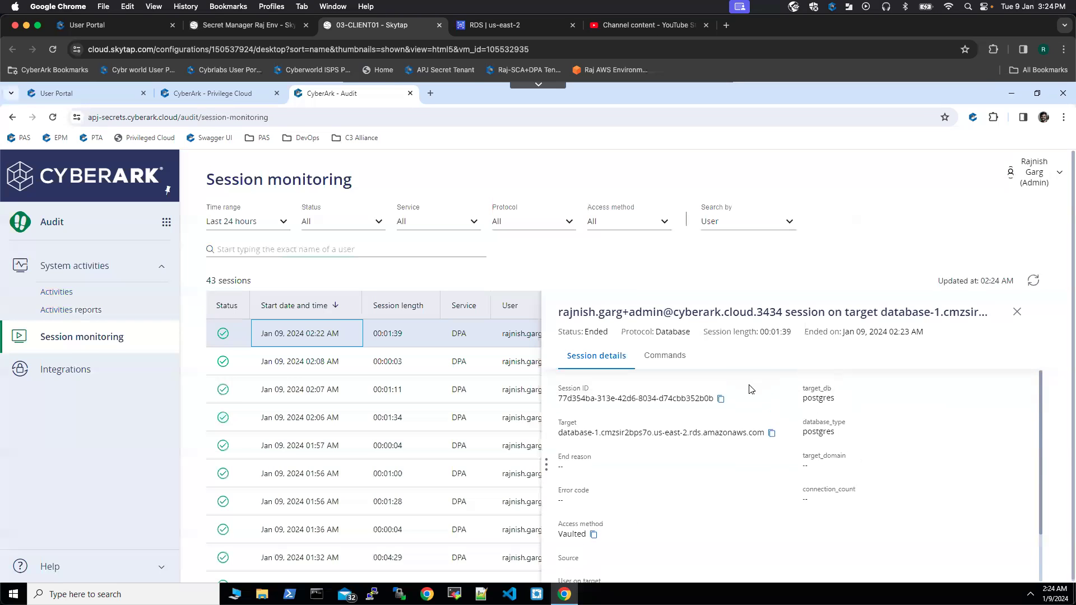
Review the commands recorded in this database session, checking for the COUNT and CURRENT_USER queries.
left_click(668, 357)
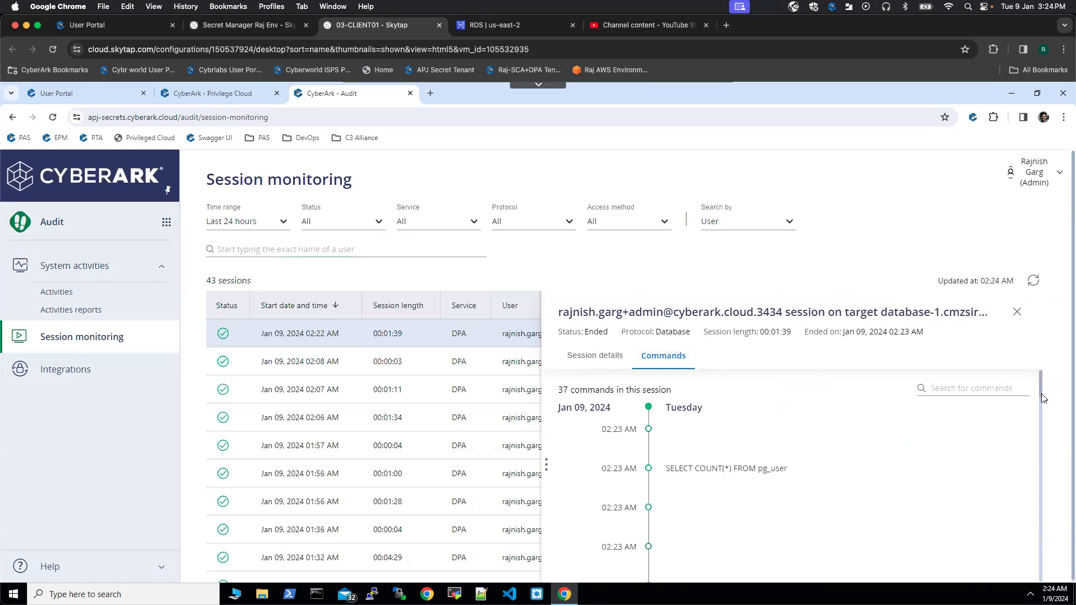
left_click_drag(1043, 398, 1041, 406)
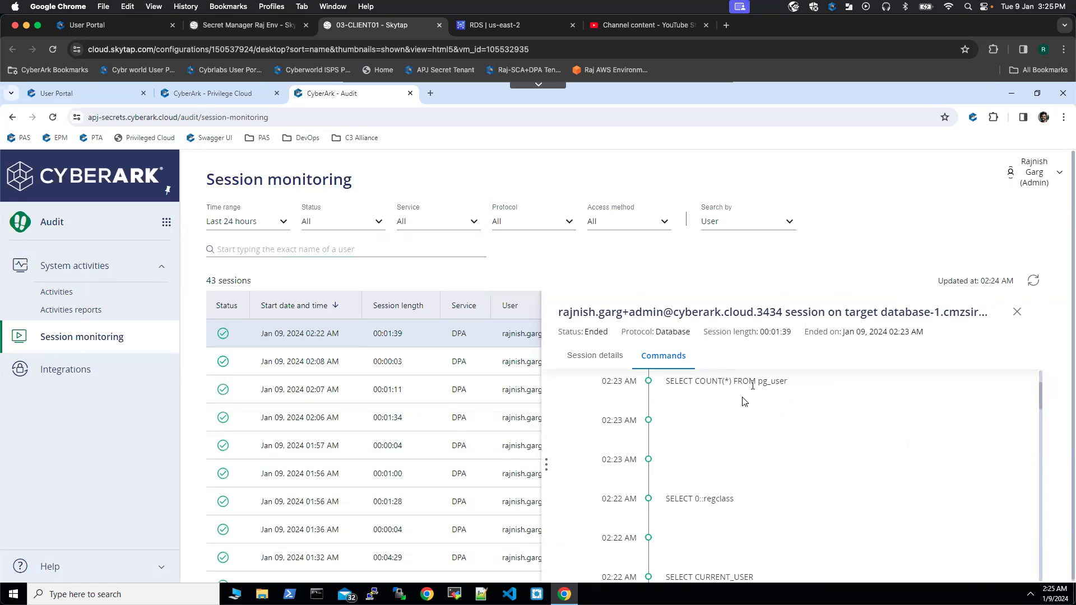
left_click_drag(1041, 402, 1040, 427)
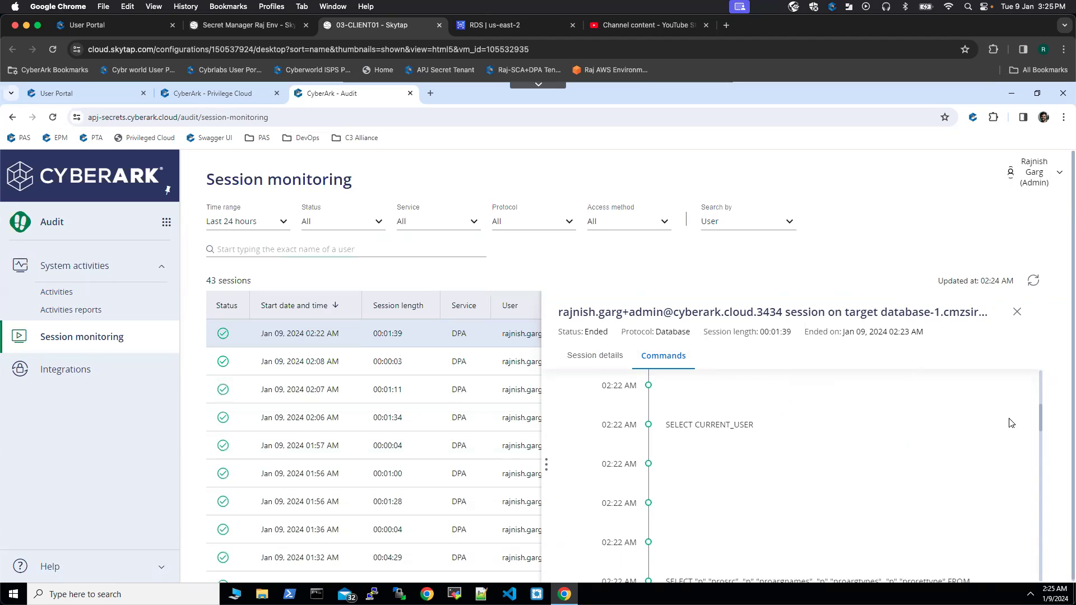
left_click_drag(1042, 423, 1041, 361)
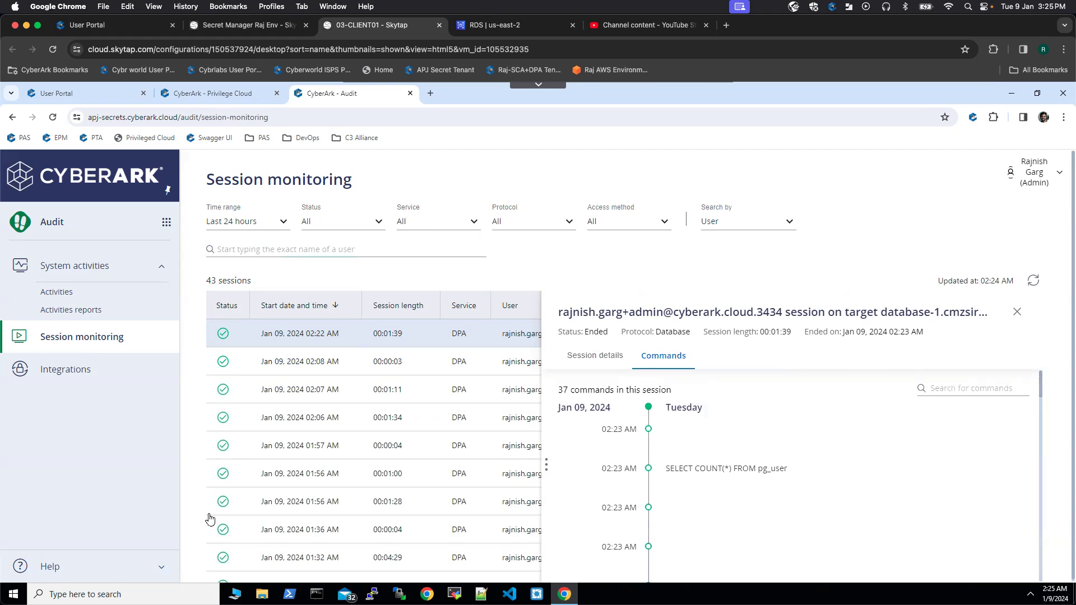